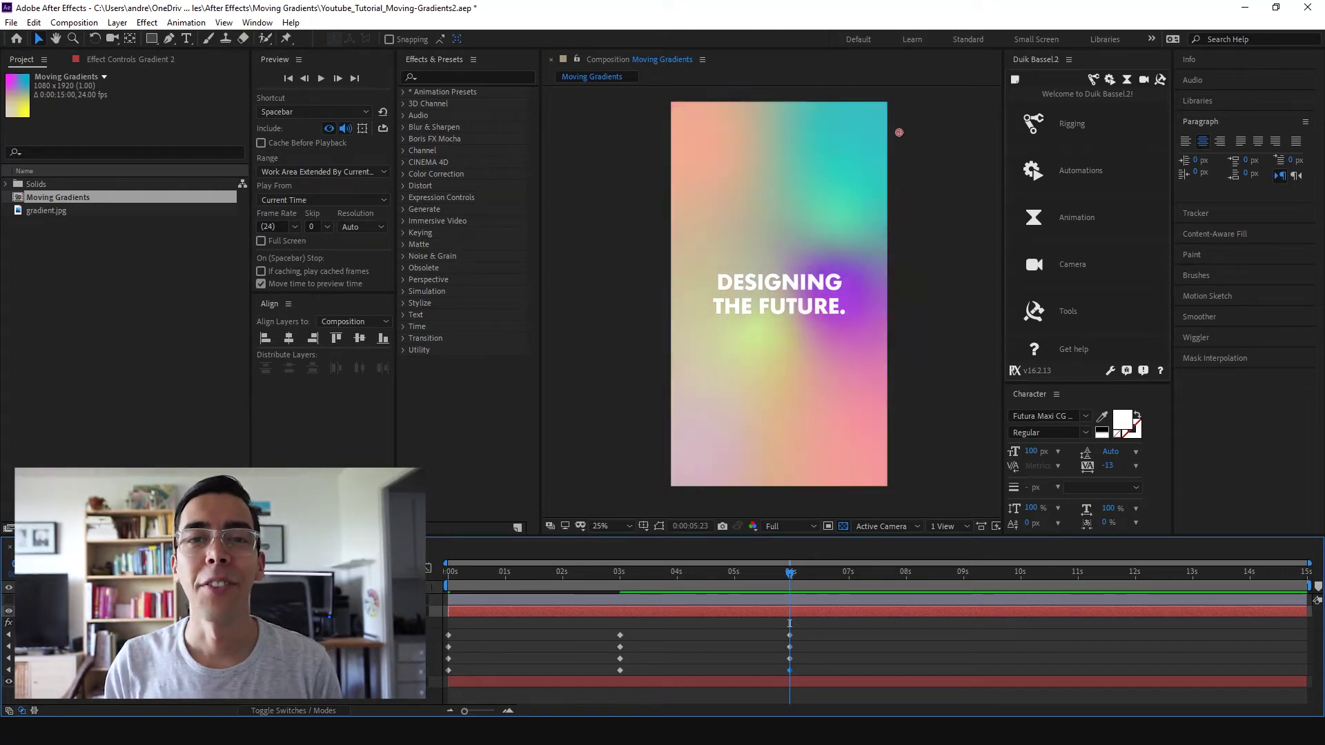
Preview the finished moving-gradient animation before starting a fresh project.
click(900, 133)
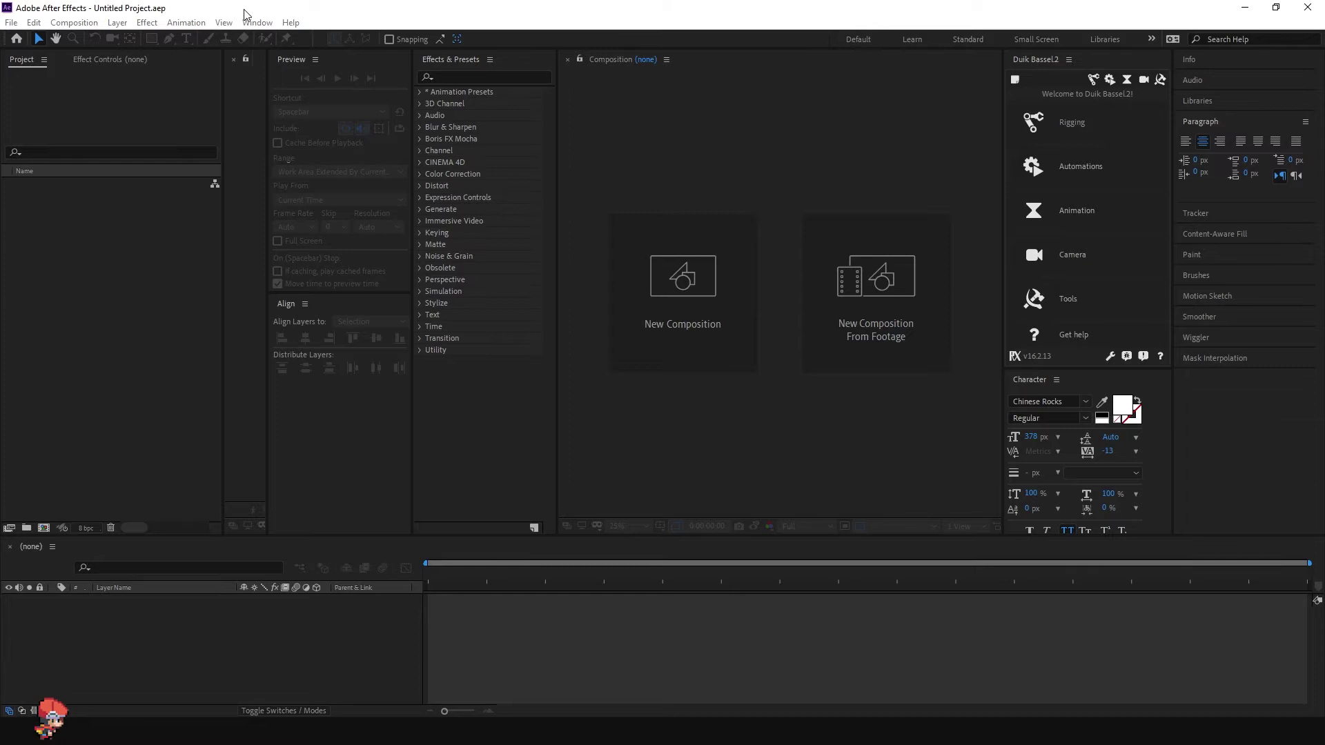
Create a new composition named Moving Gradients with a 1080 x 1920 vertical frame.
click(74, 22)
click(82, 26)
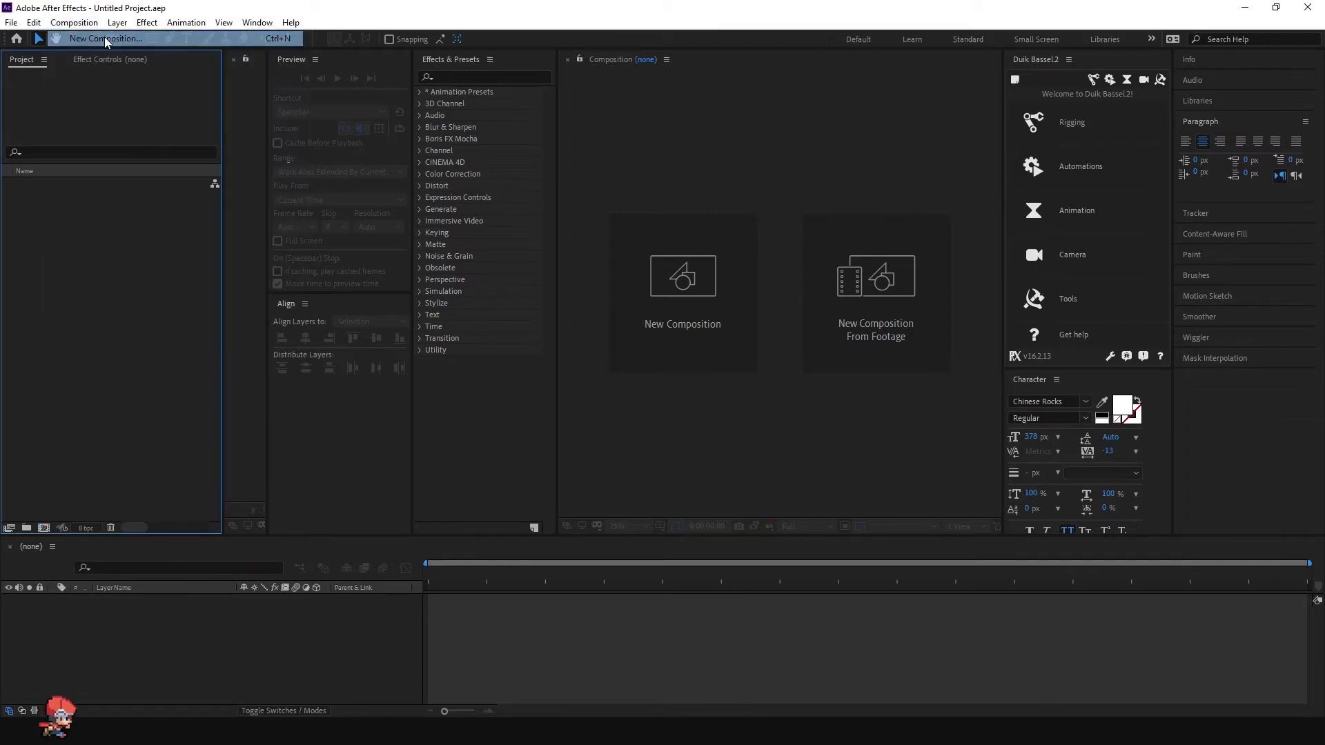
key(ctrl+n)
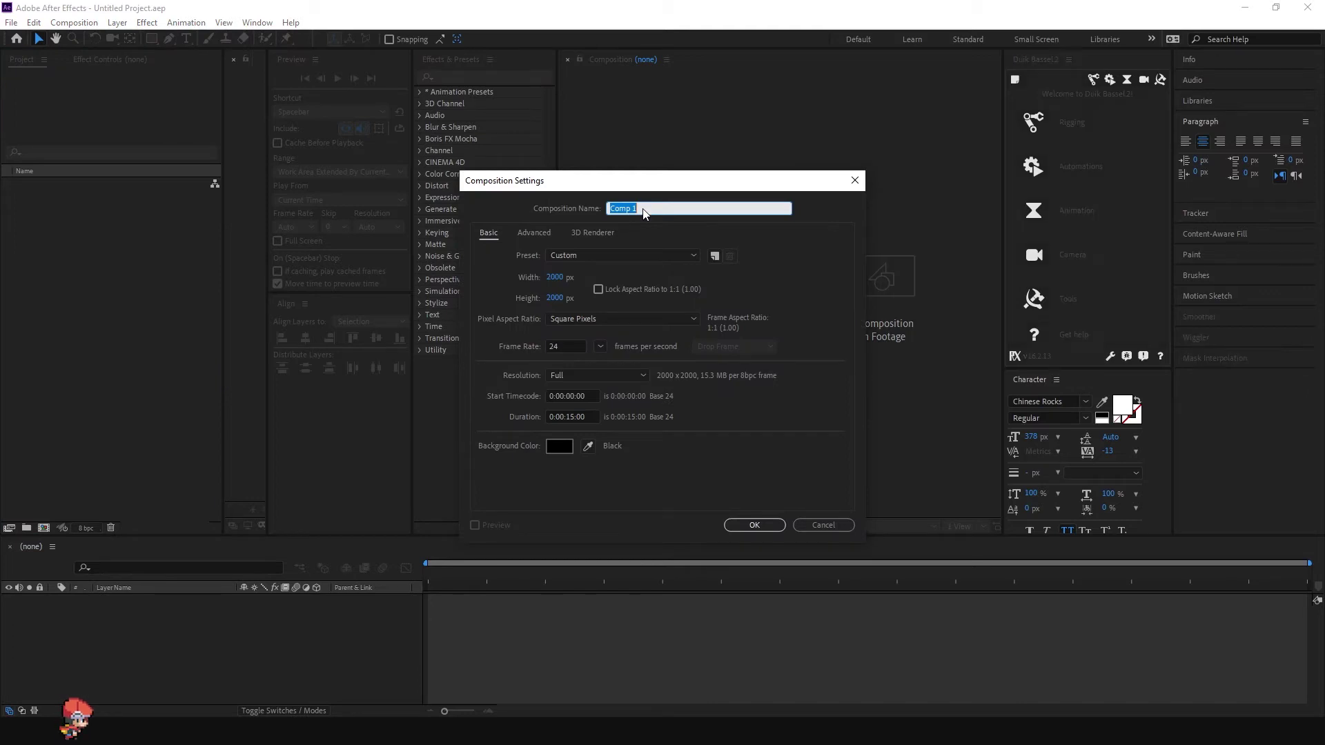
text(G)
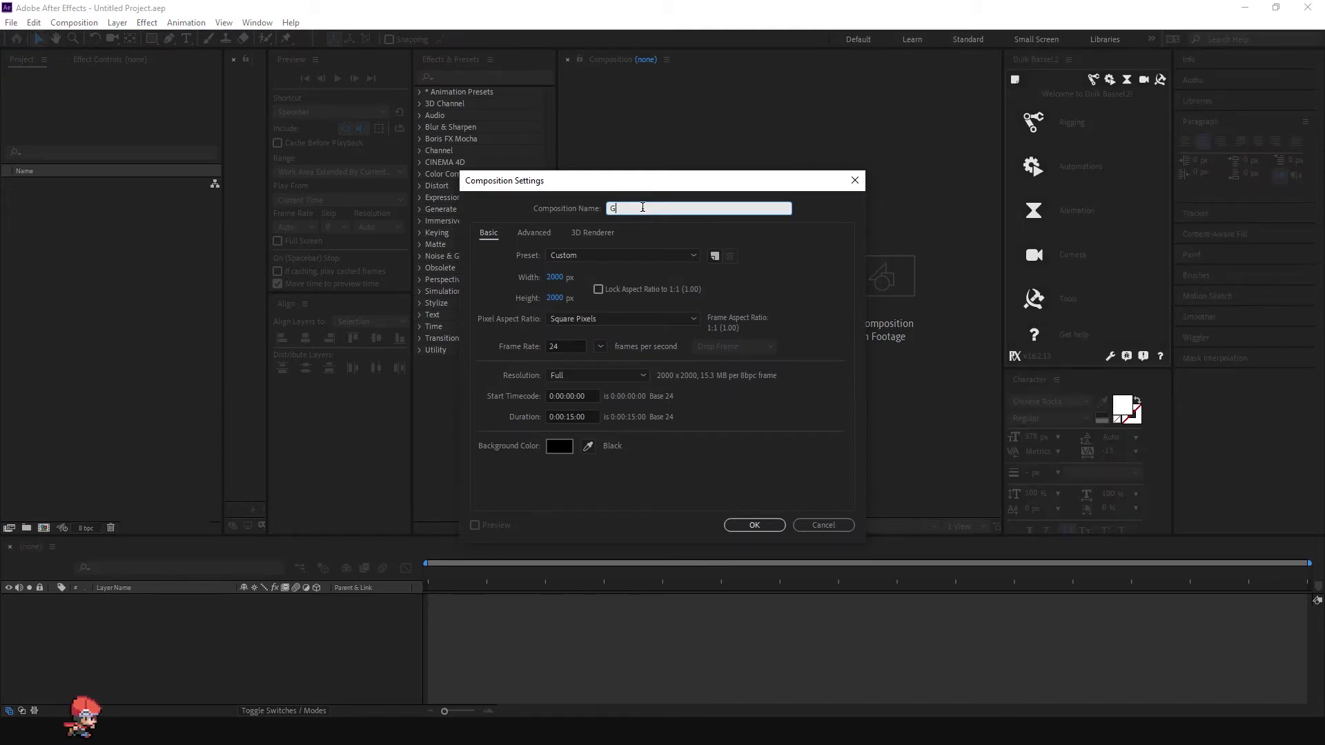
text(movi)
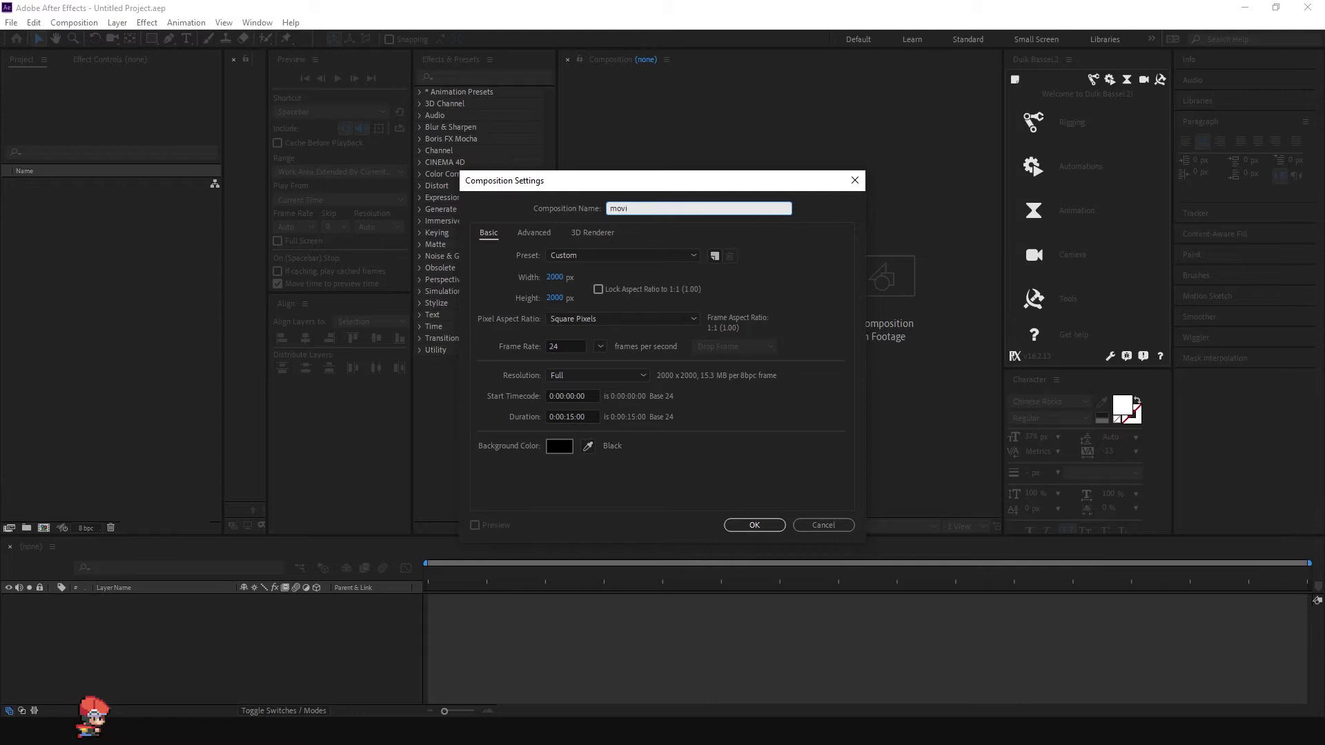
text(ng Gradien)
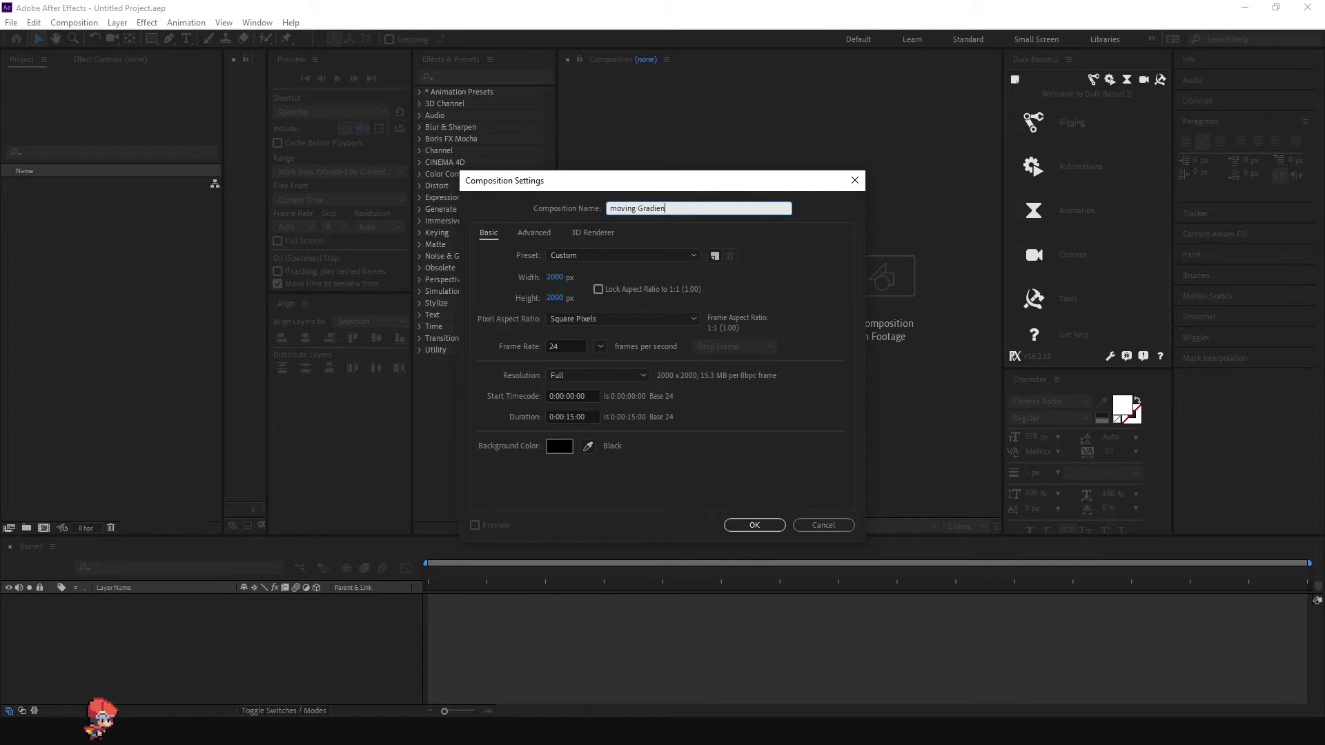
text(ts)
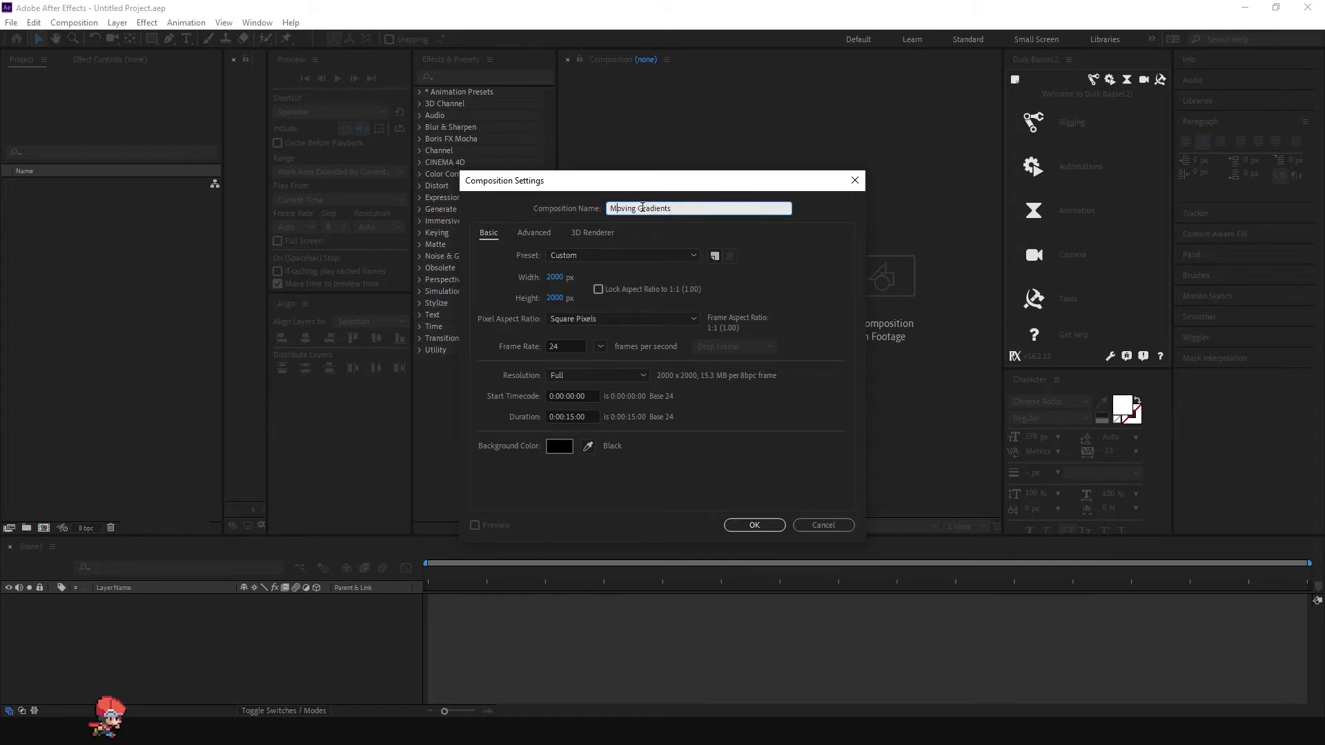
click(555, 278)
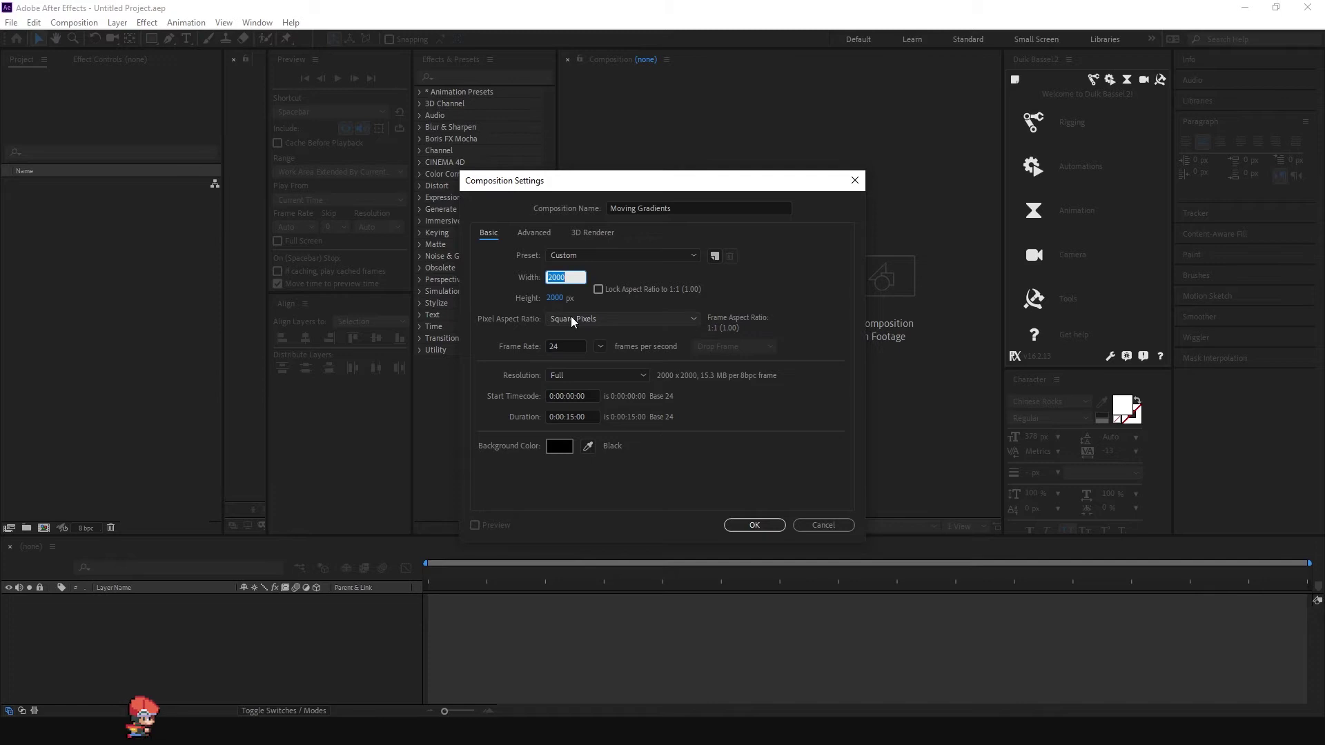
text(10)
text(00)
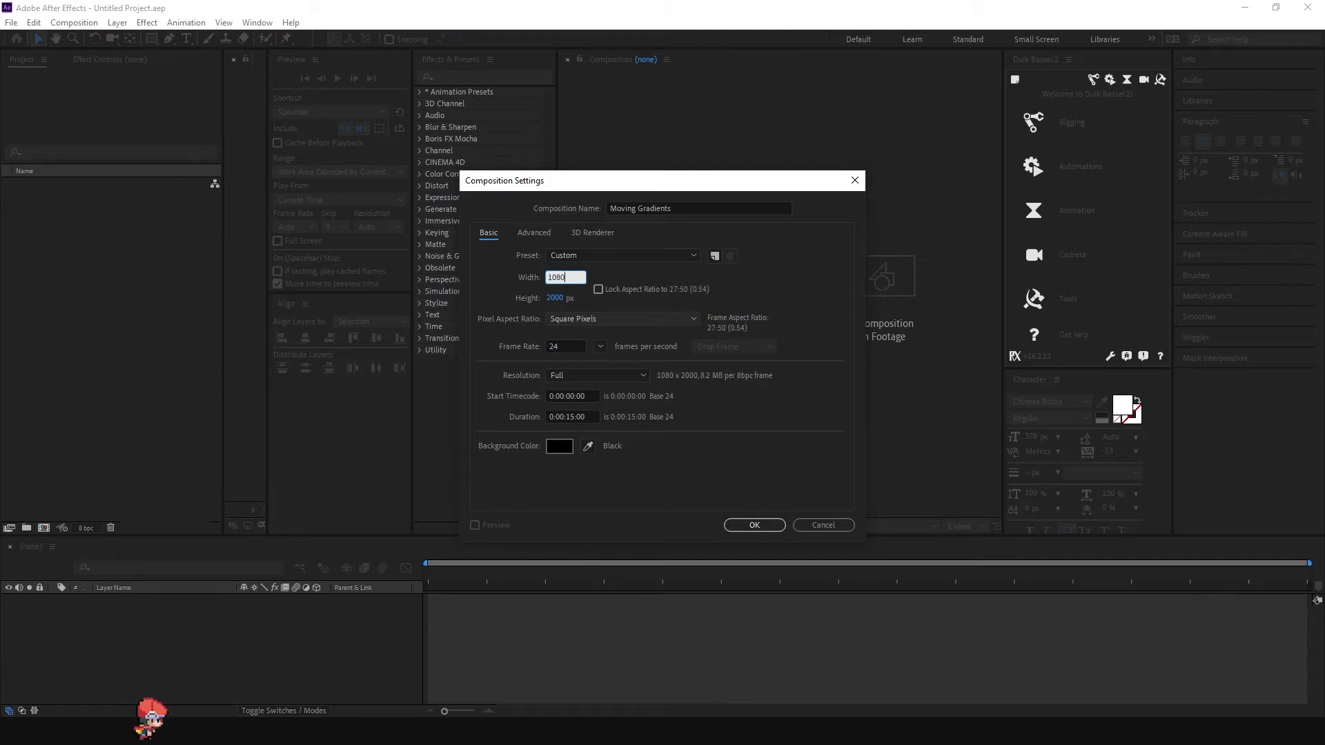
key(Tab)
text(192)
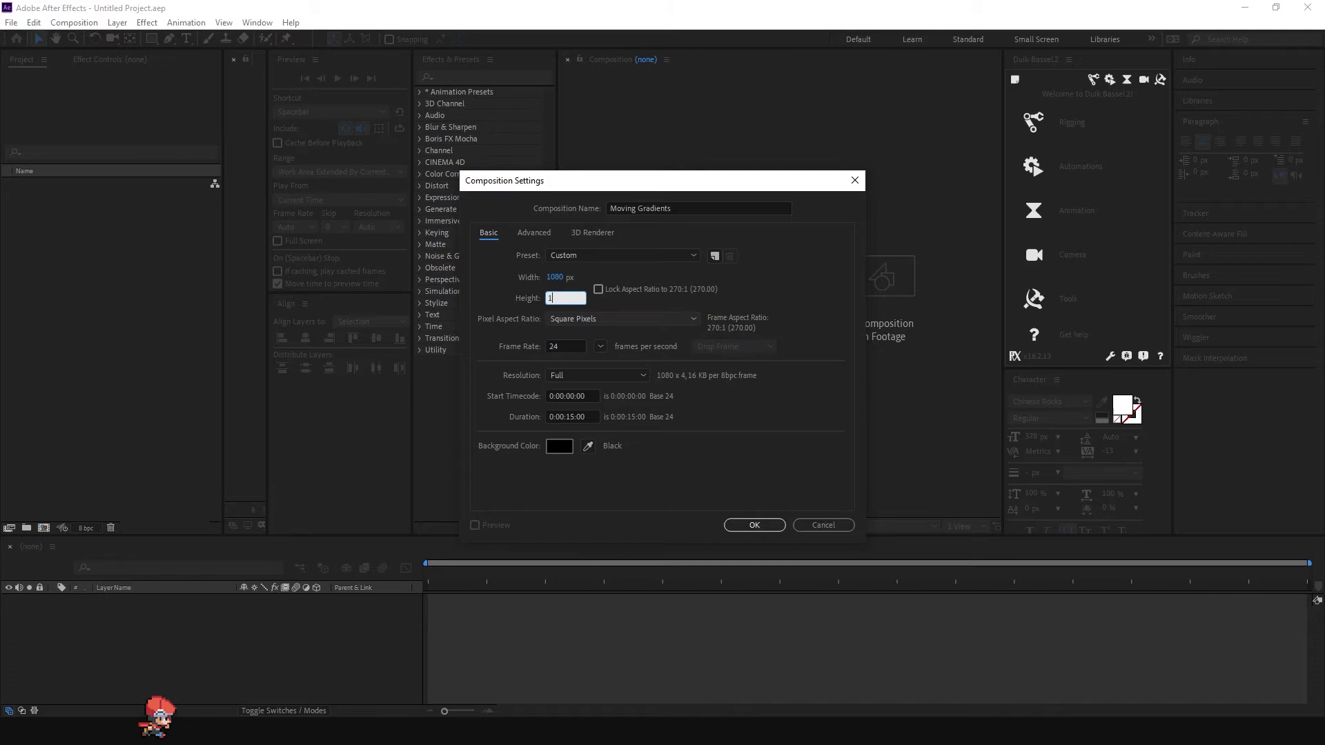
text(0)
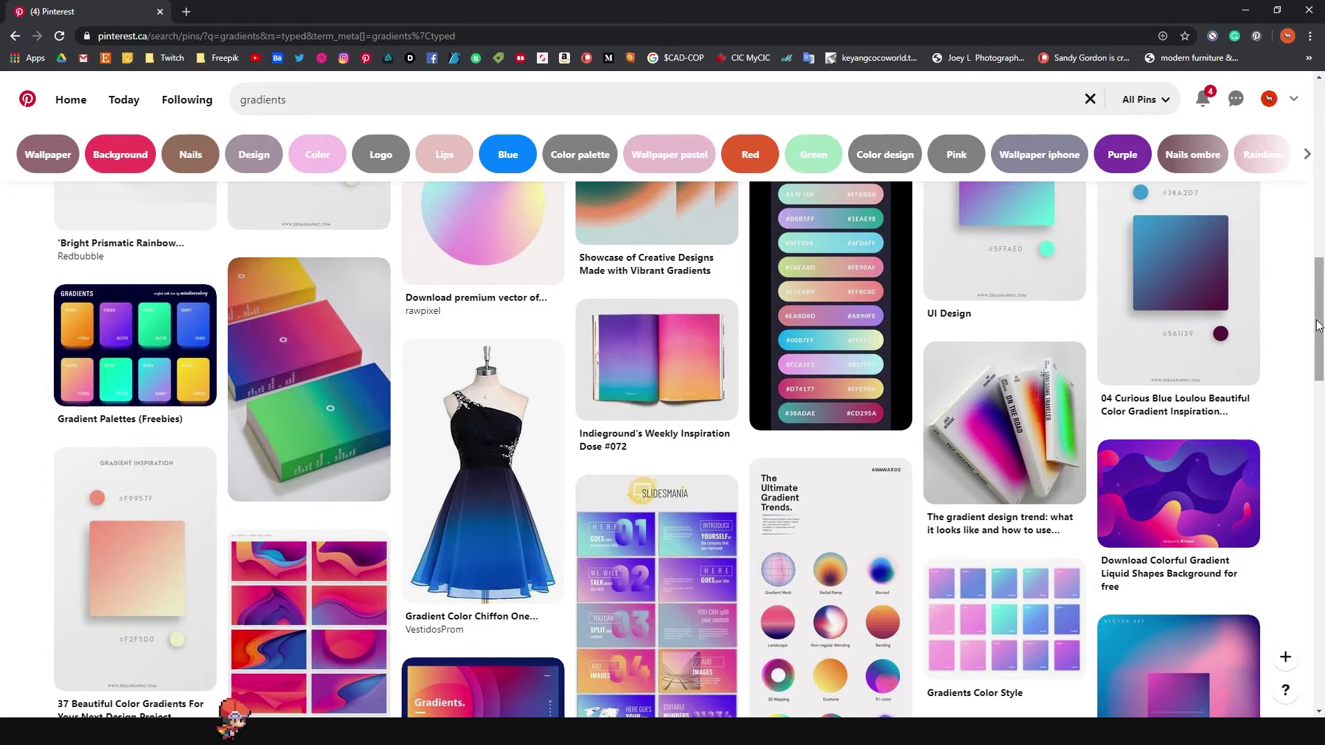
Scroll through the Pinterest gradients search results for colour reference images.
drag(1318, 326, 1318, 412)
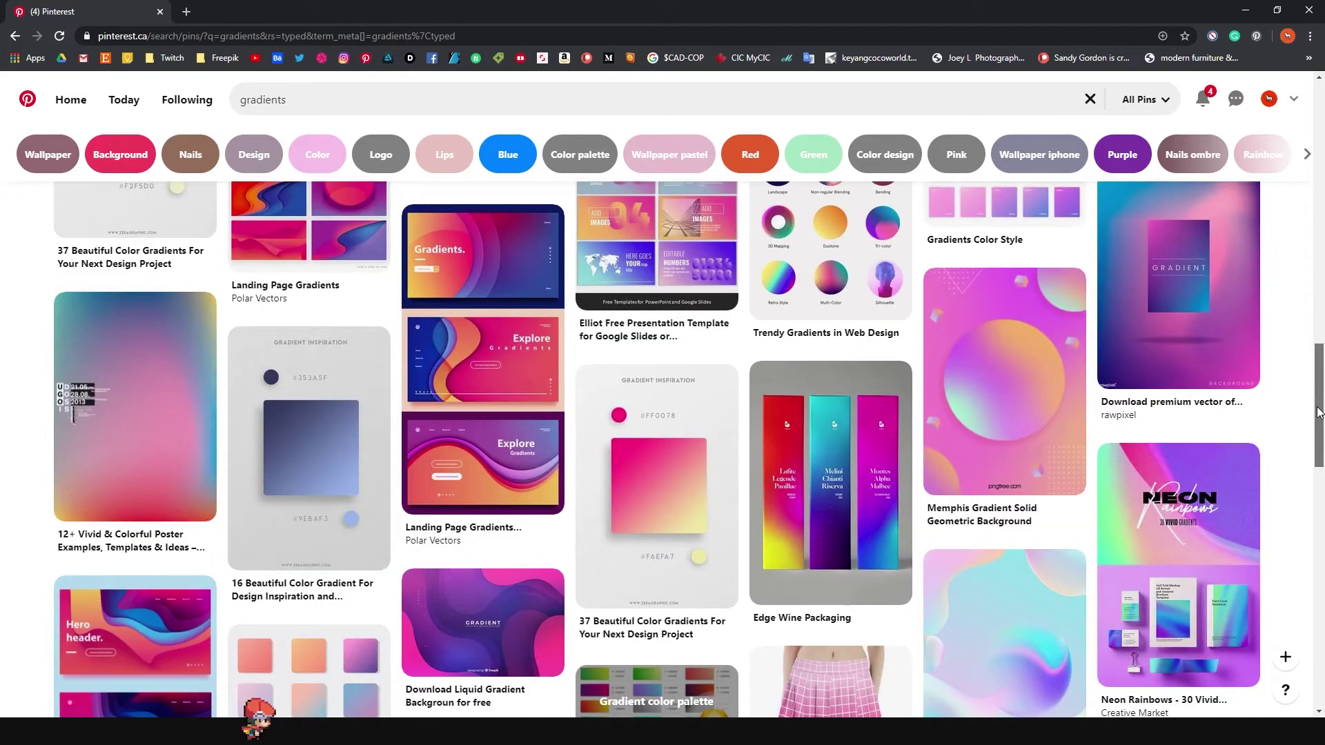
scroll(452, 634, down, 5)
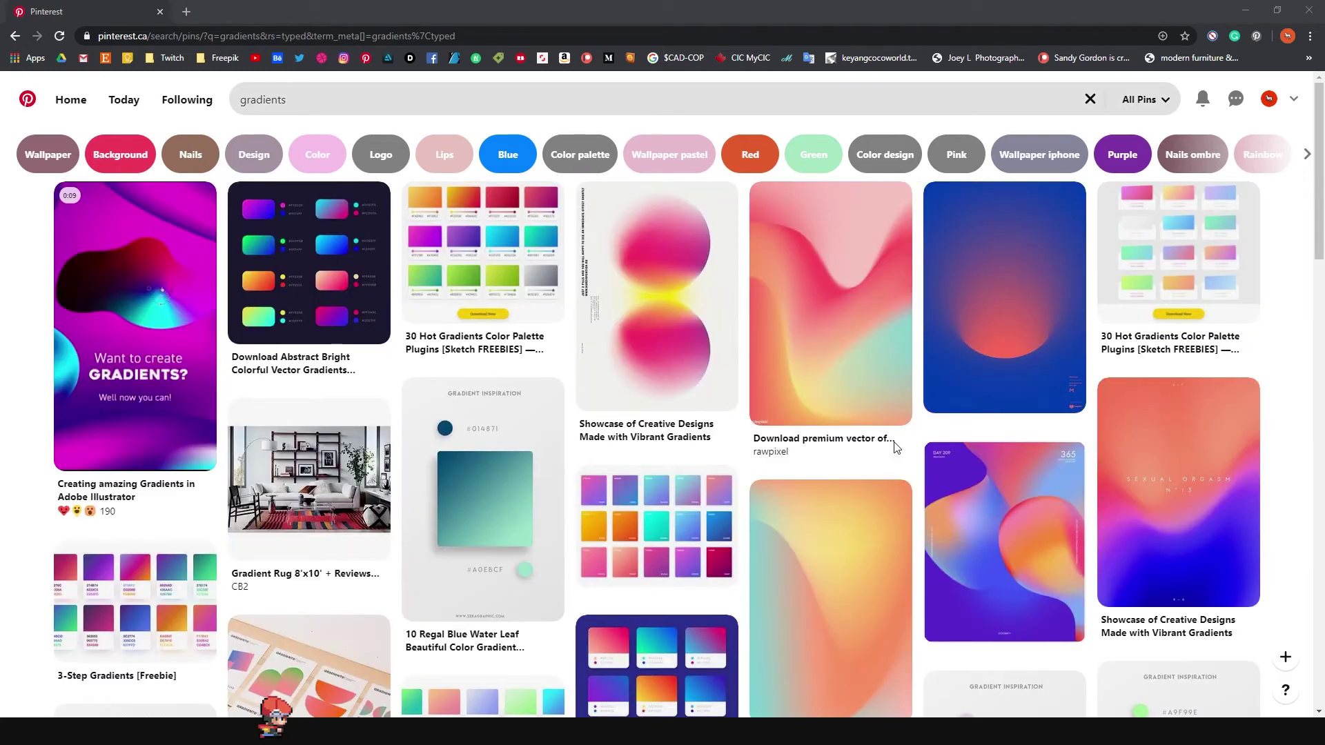
scroll(840, 414, down, 3)
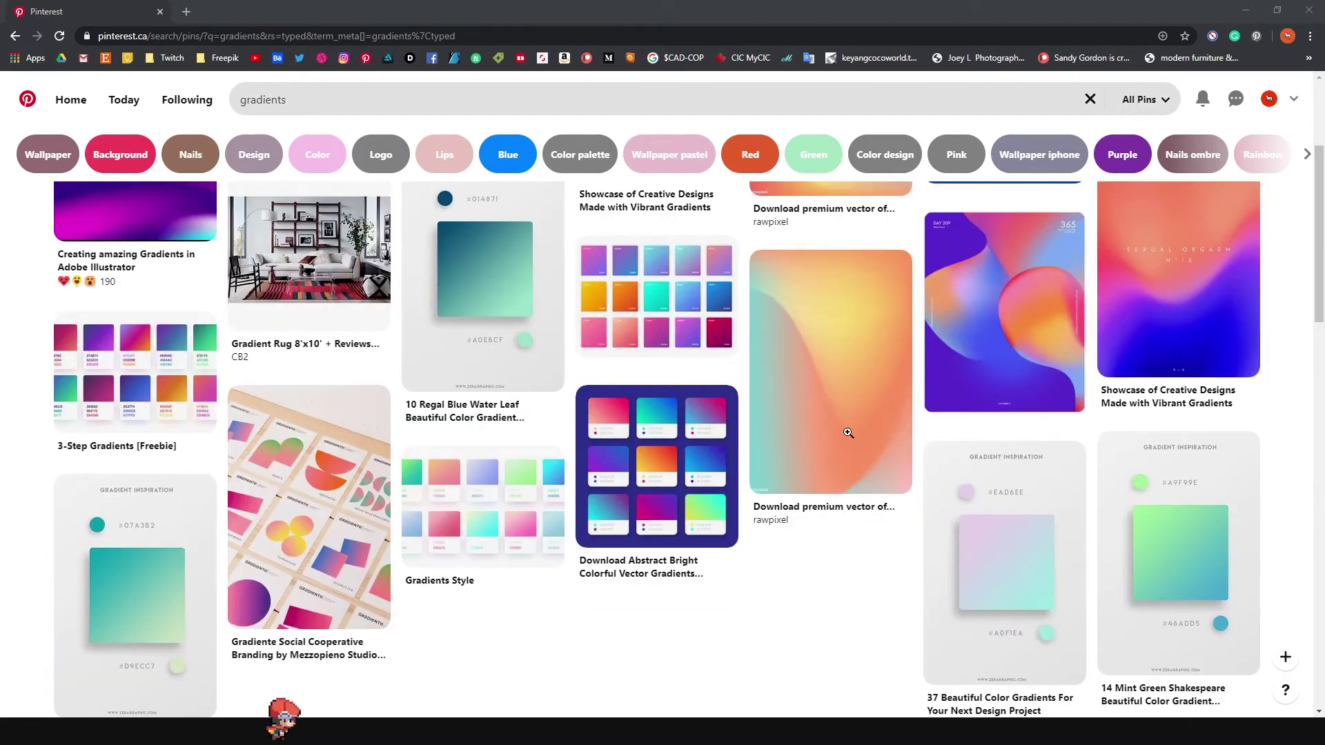
scroll(859, 474, down, 3)
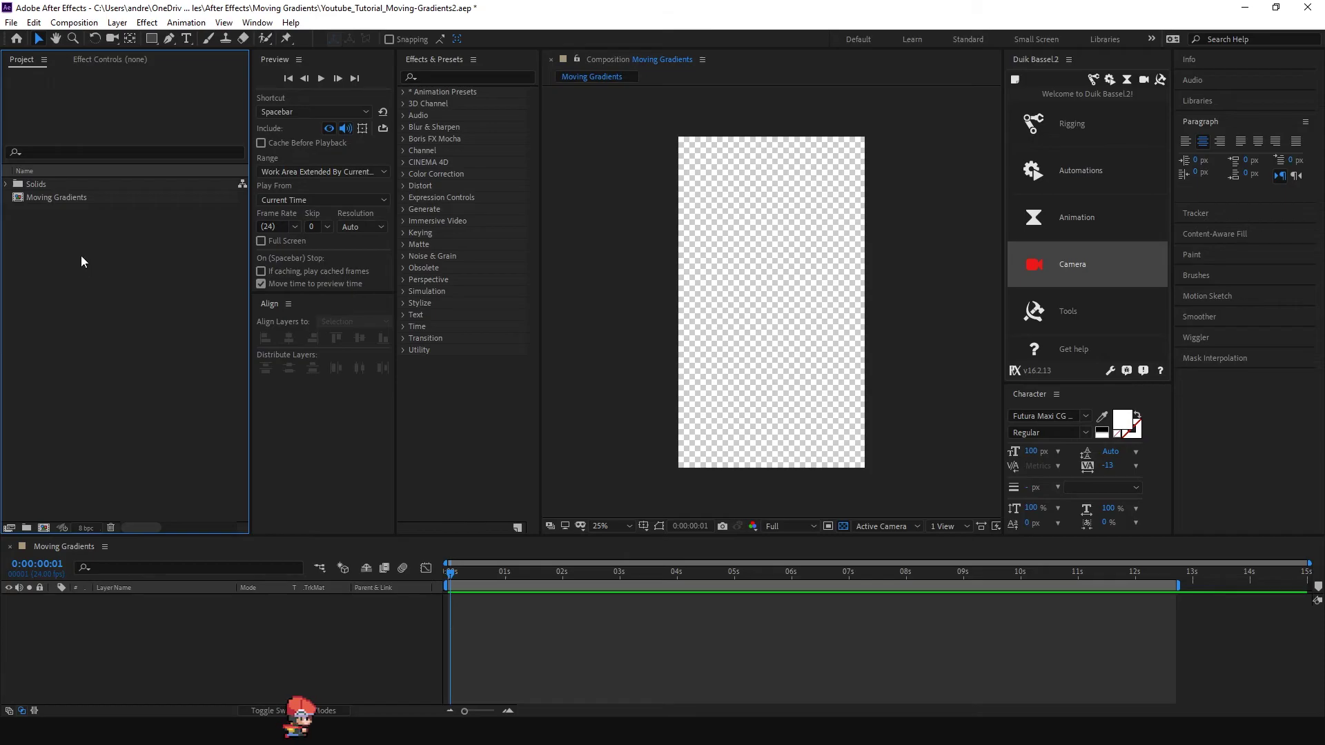
Import gradient.jpg into the Project panel as footage.
right_click(72, 222)
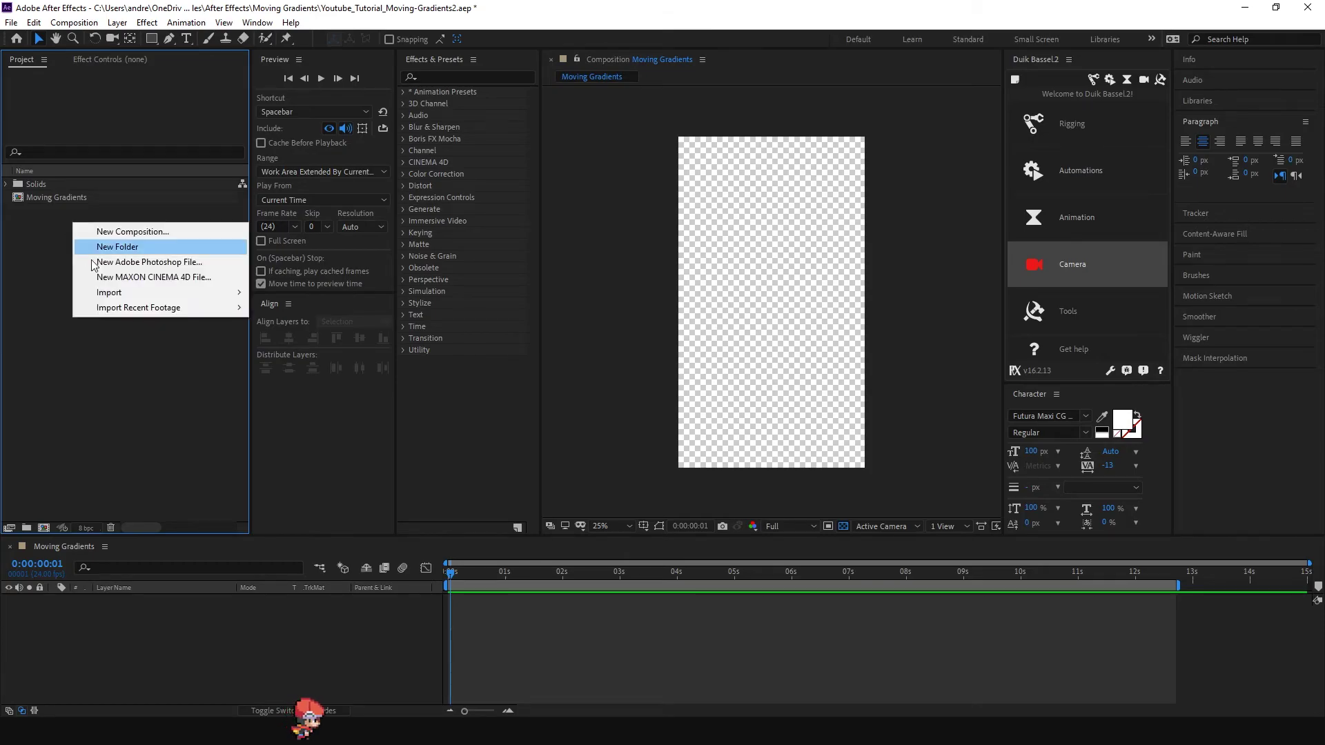
mouse_move(146, 292)
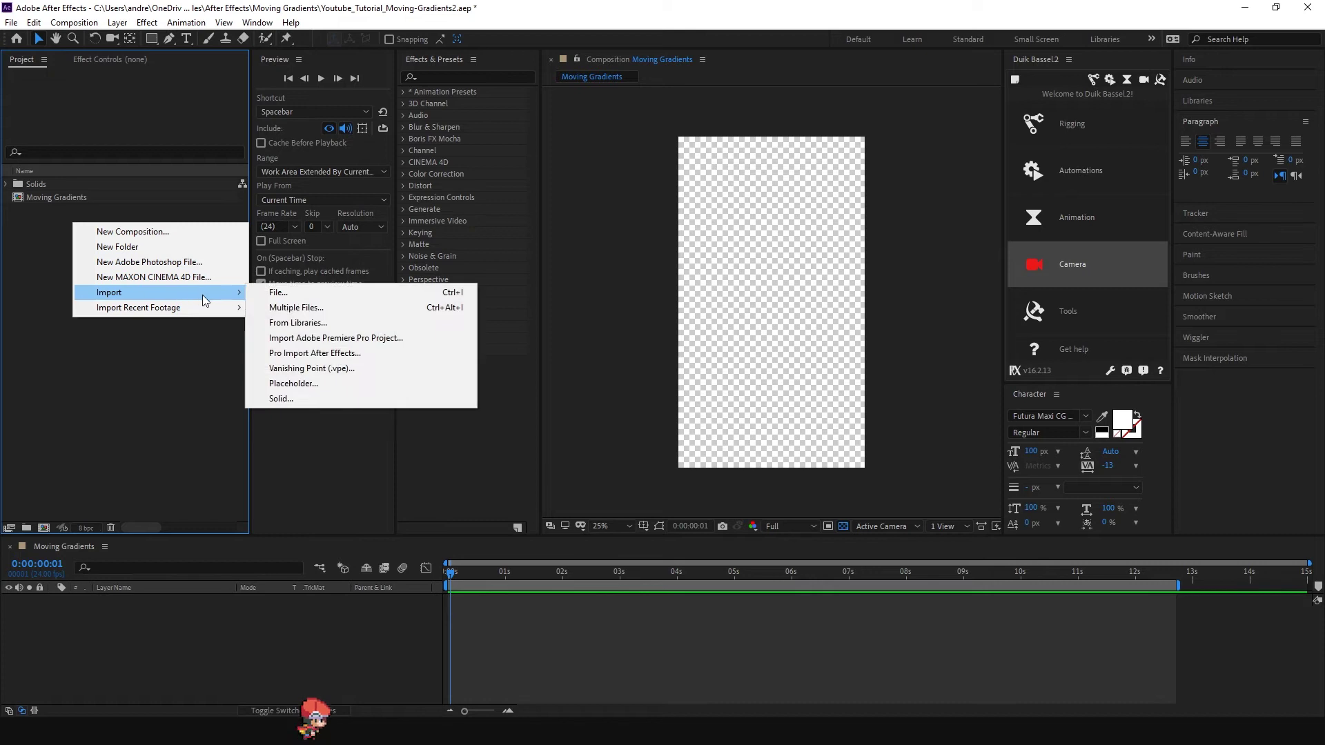
click(279, 296)
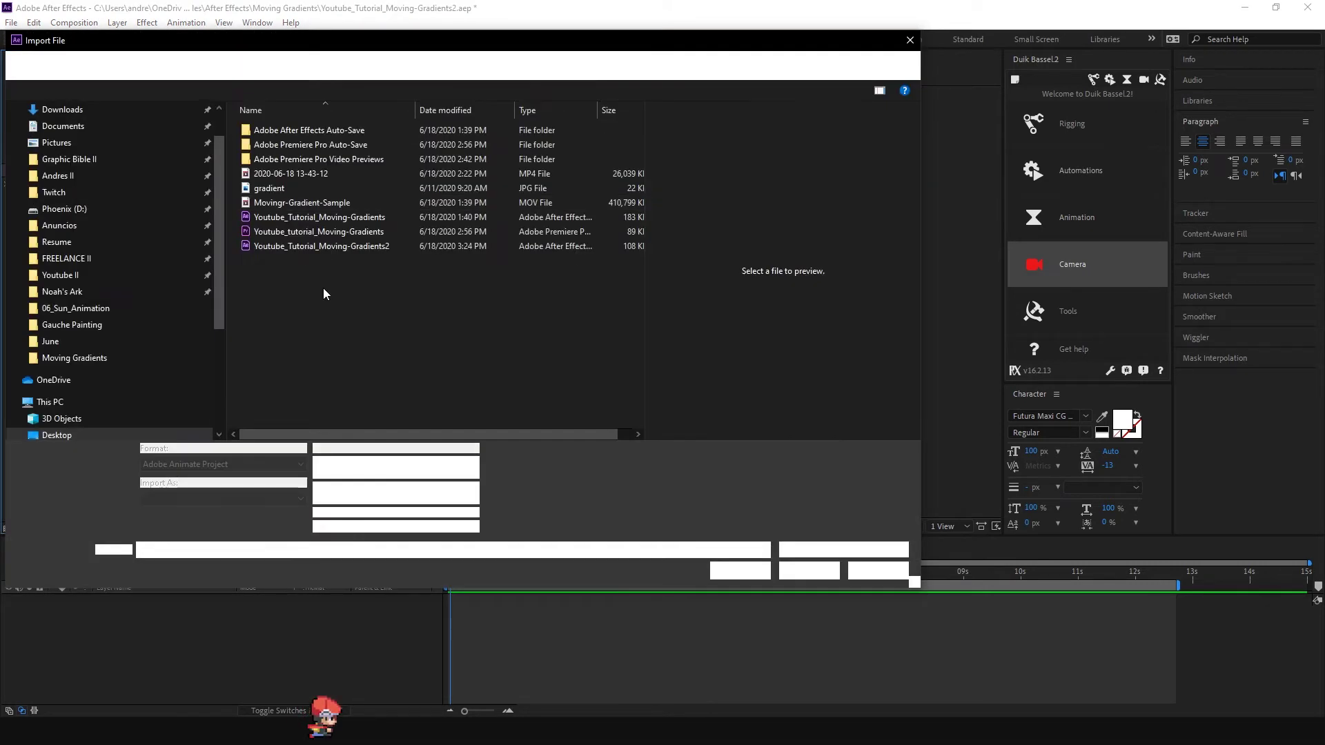
click(277, 189)
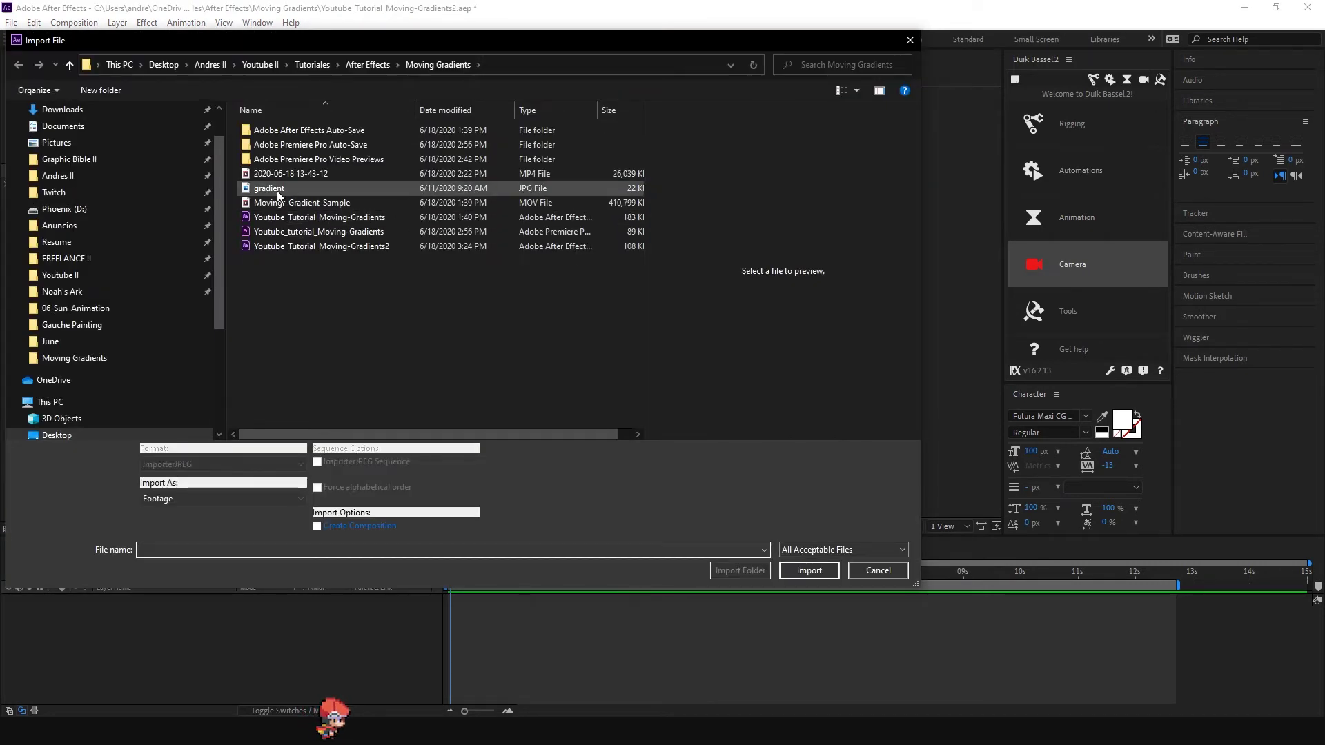
click(196, 502)
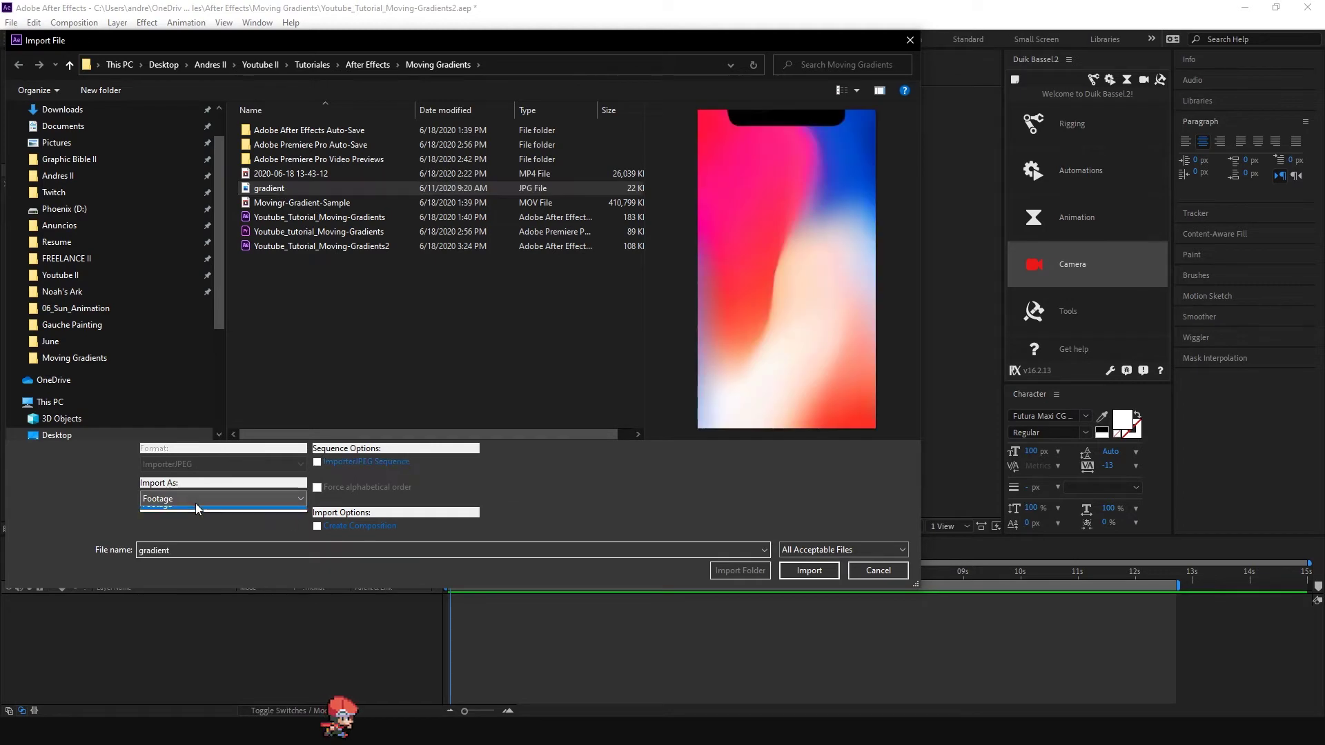
click(719, 577)
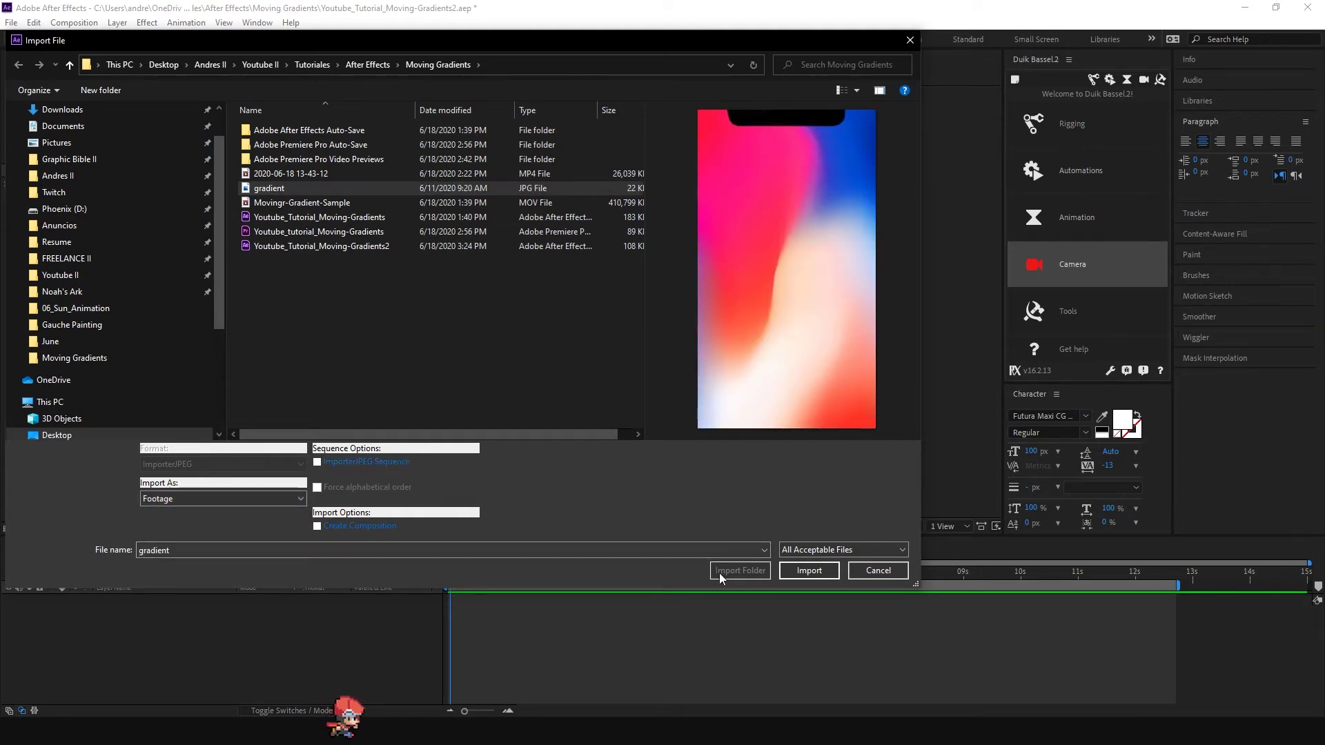
click(822, 570)
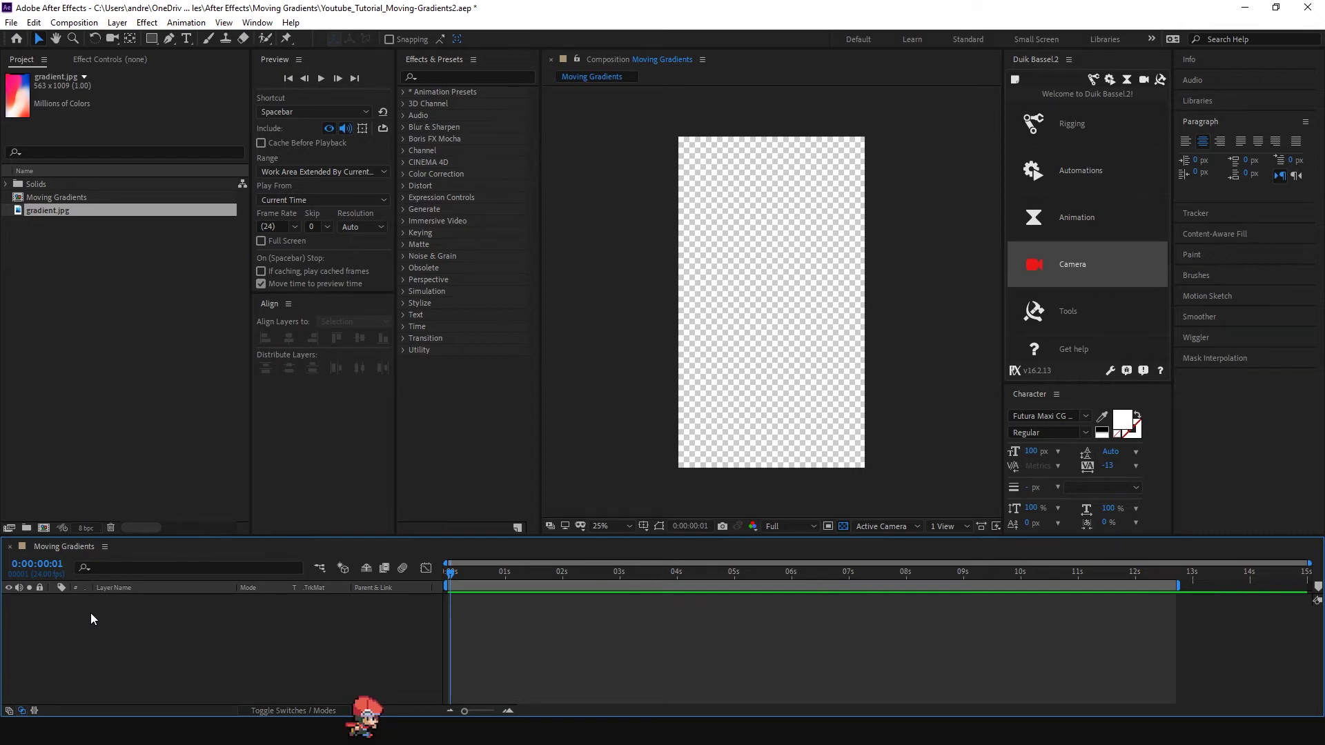
Add a white 1080 x 1920 solid layer named 'Gradient 1' to the composition.
right_click(91, 615)
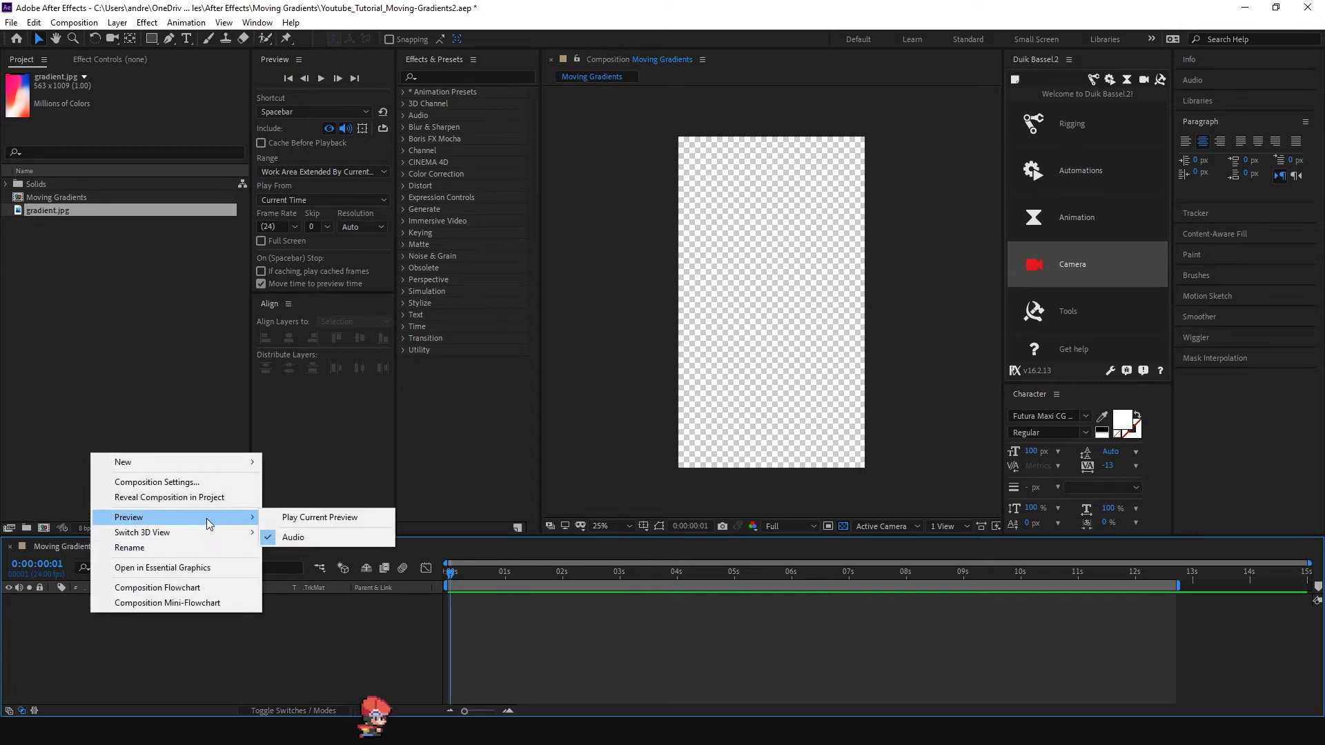
mouse_move(234, 462)
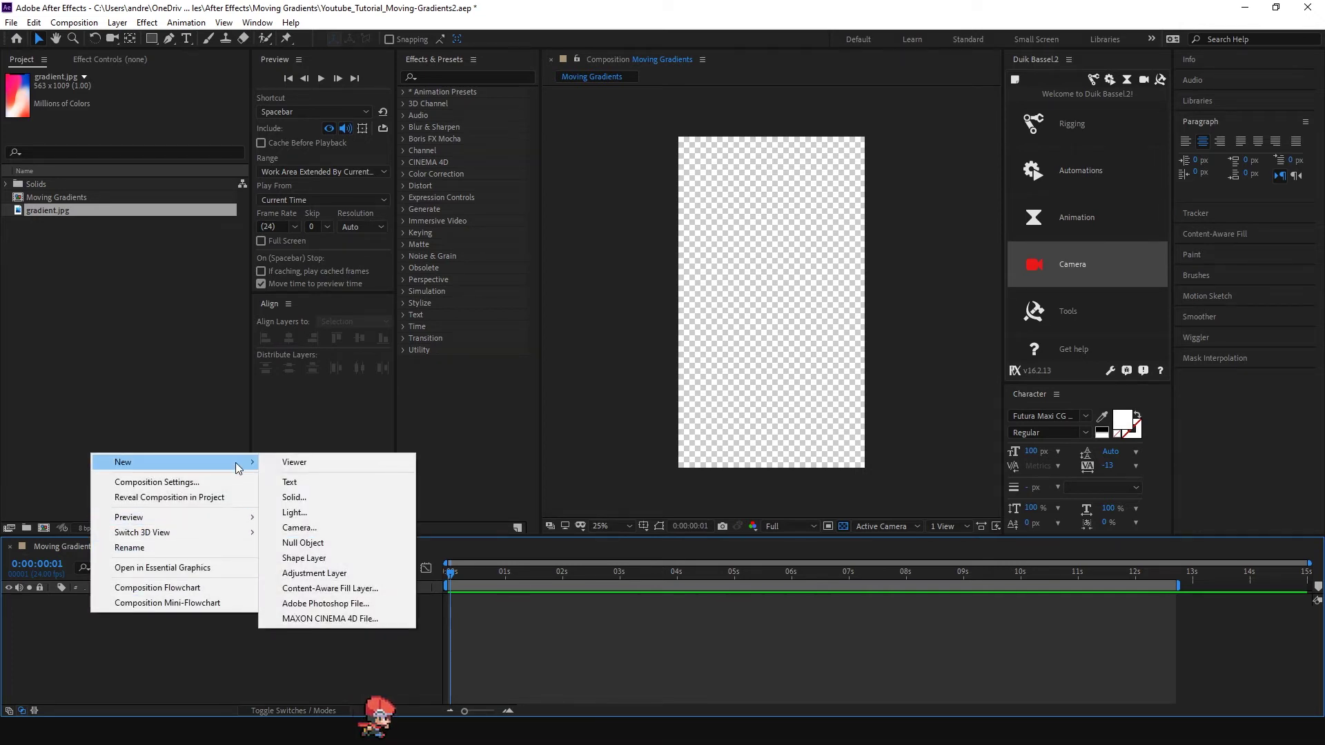
click(314, 496)
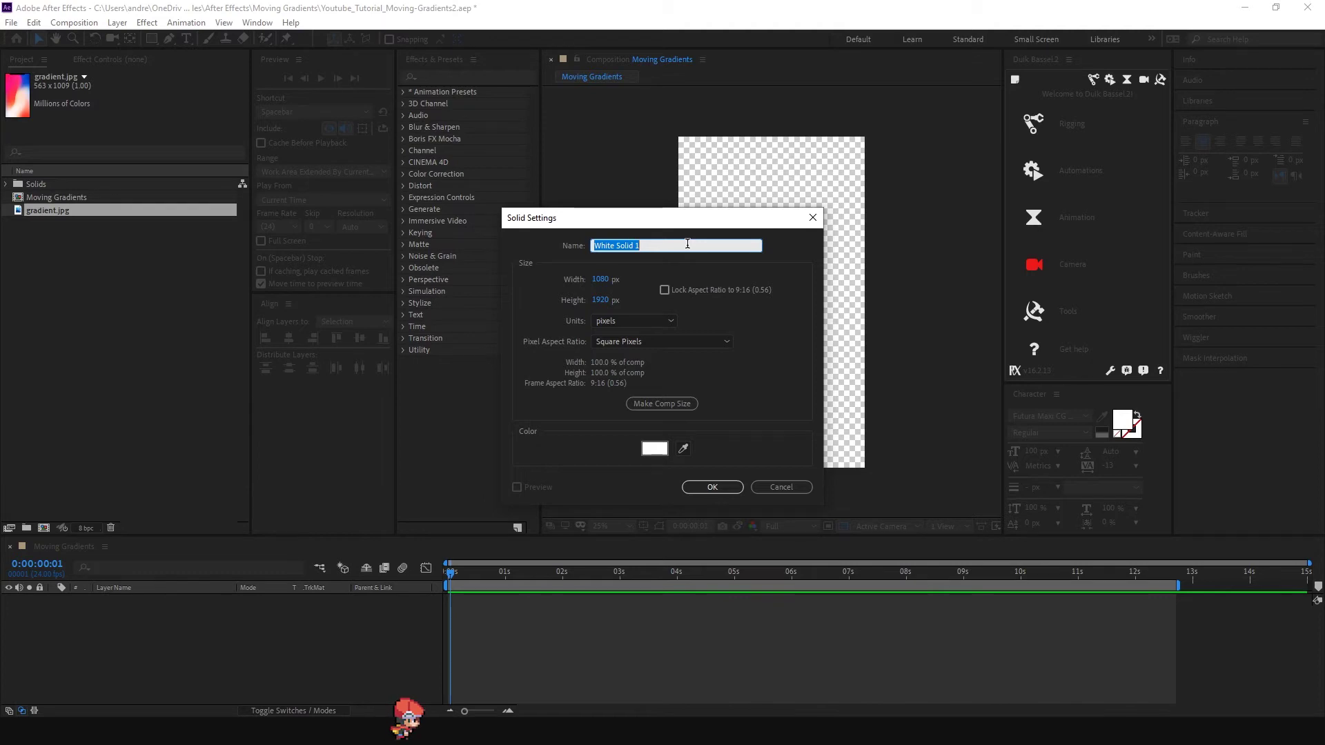
text(G)
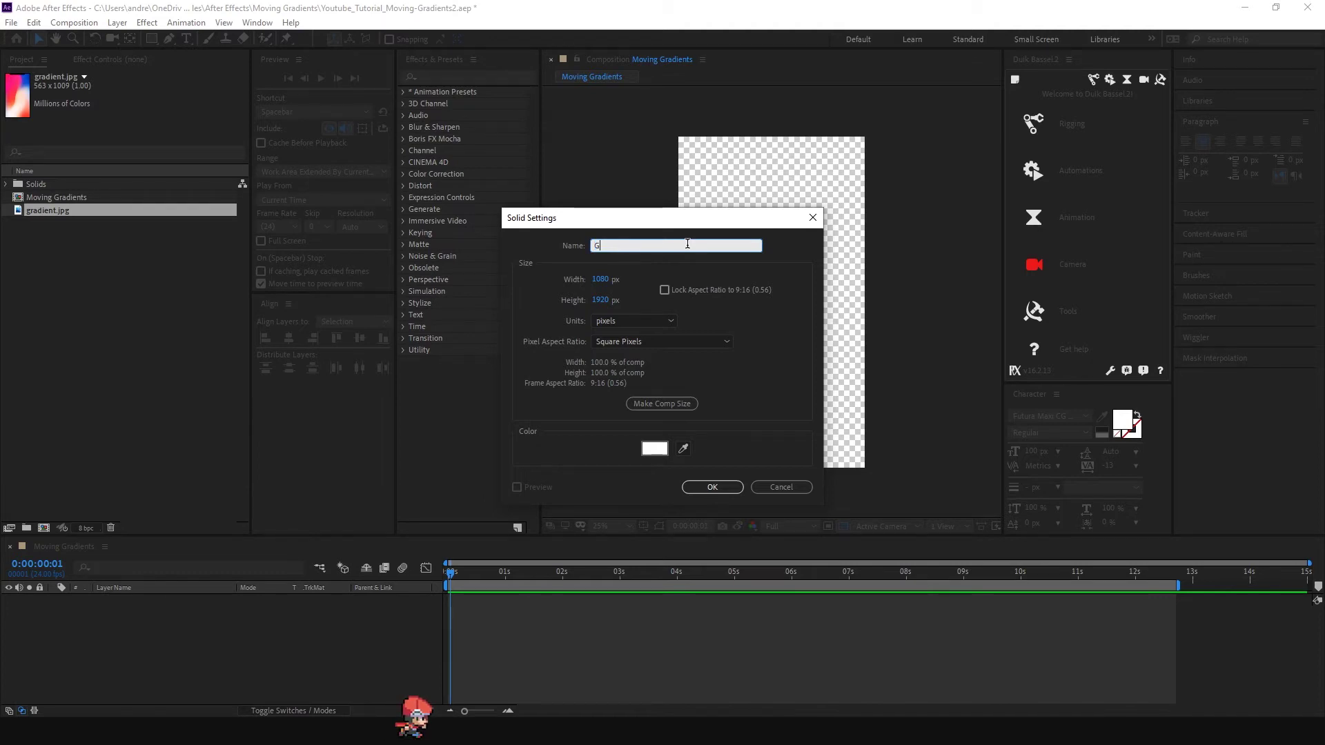
text(radient 1)
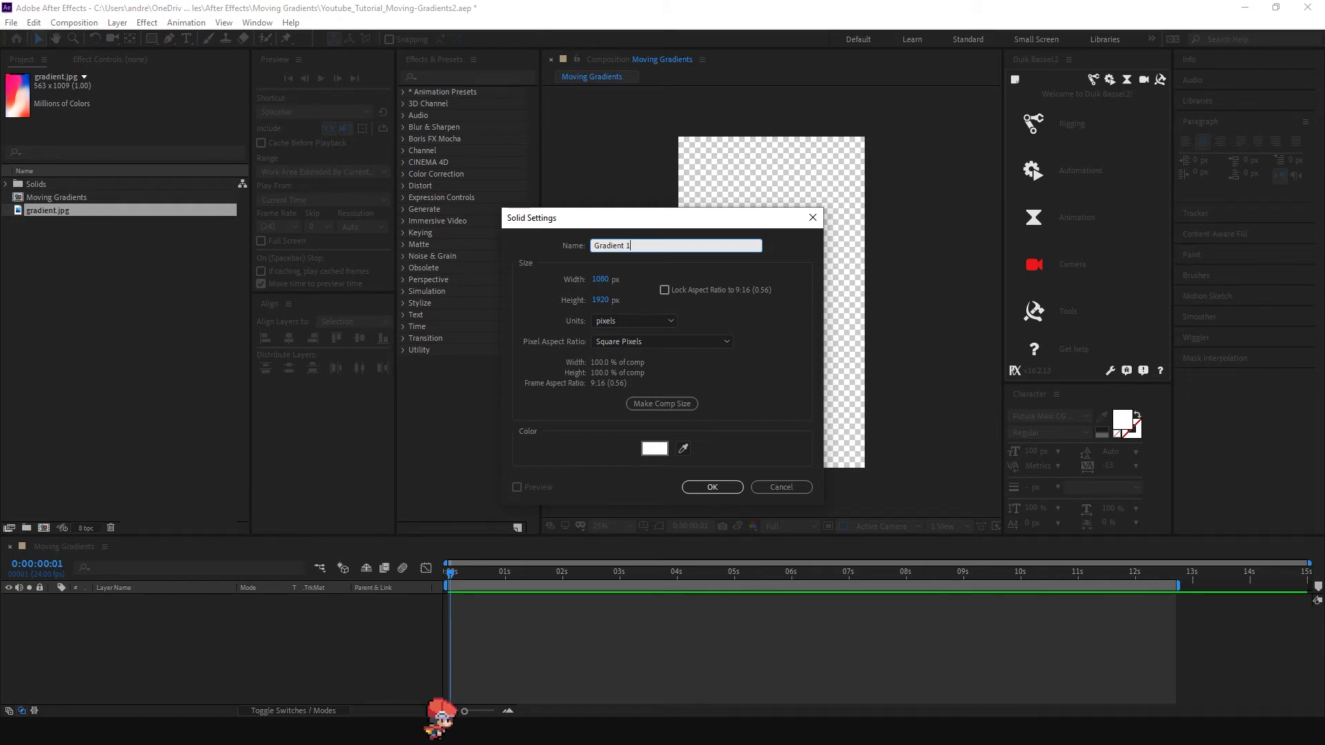
key(Return)
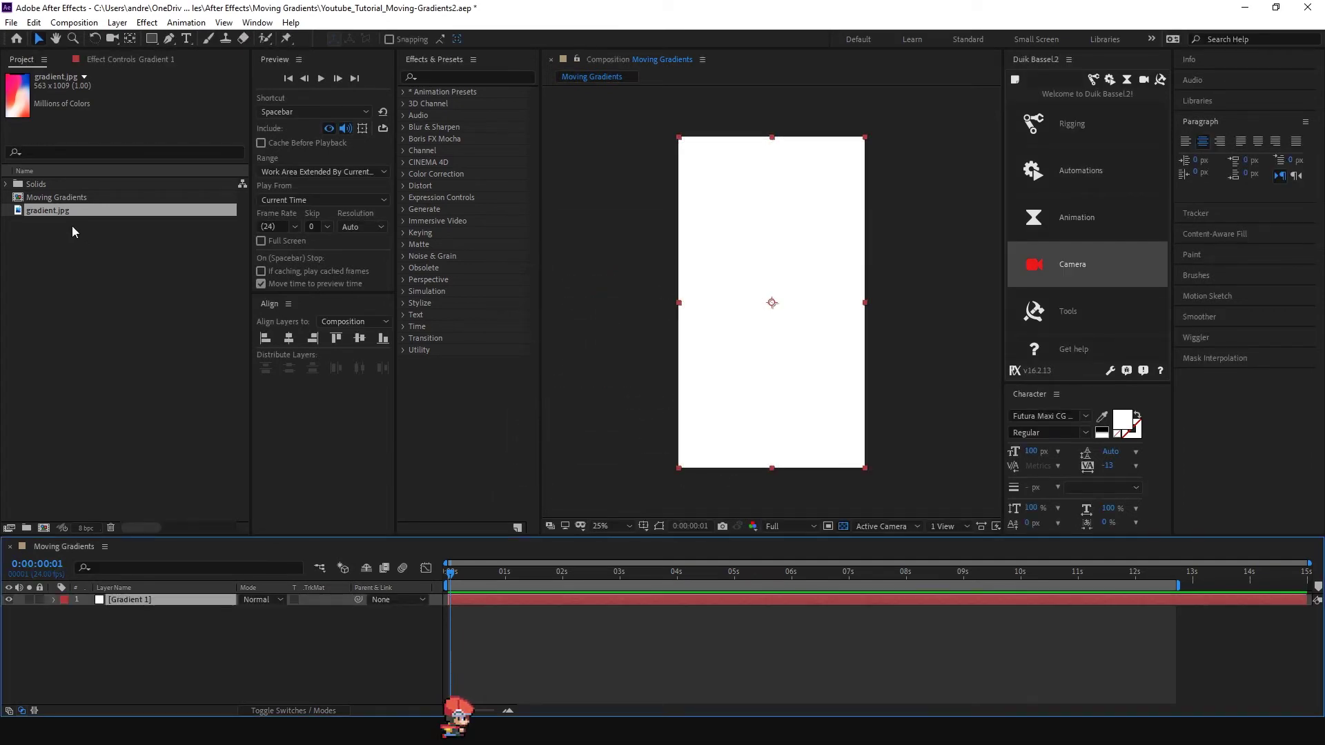
Place gradient.jpg in the timeline above Gradient 1, then select Gradient 1.
drag(52, 209, 141, 607)
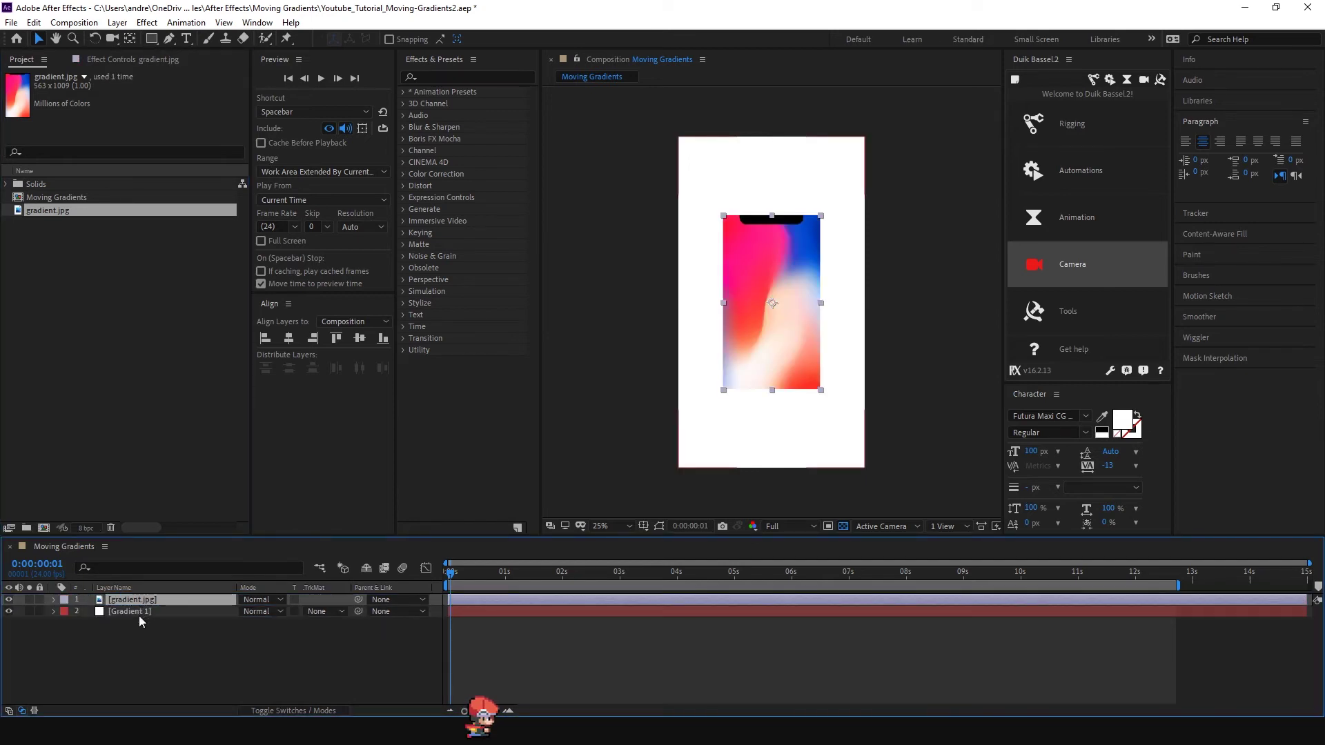
click(135, 611)
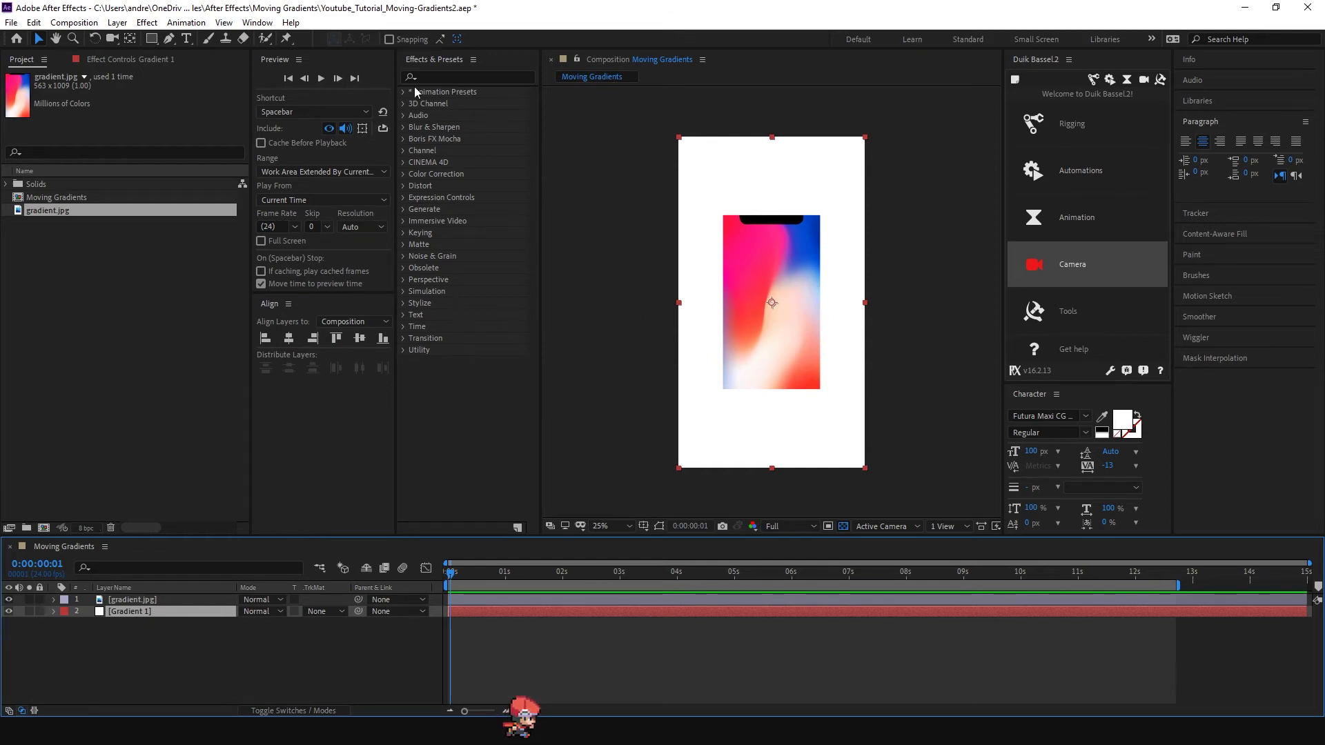
Search the effects for '4' and apply 4-Color Gradient to the Gradient 1 solid.
click(436, 77)
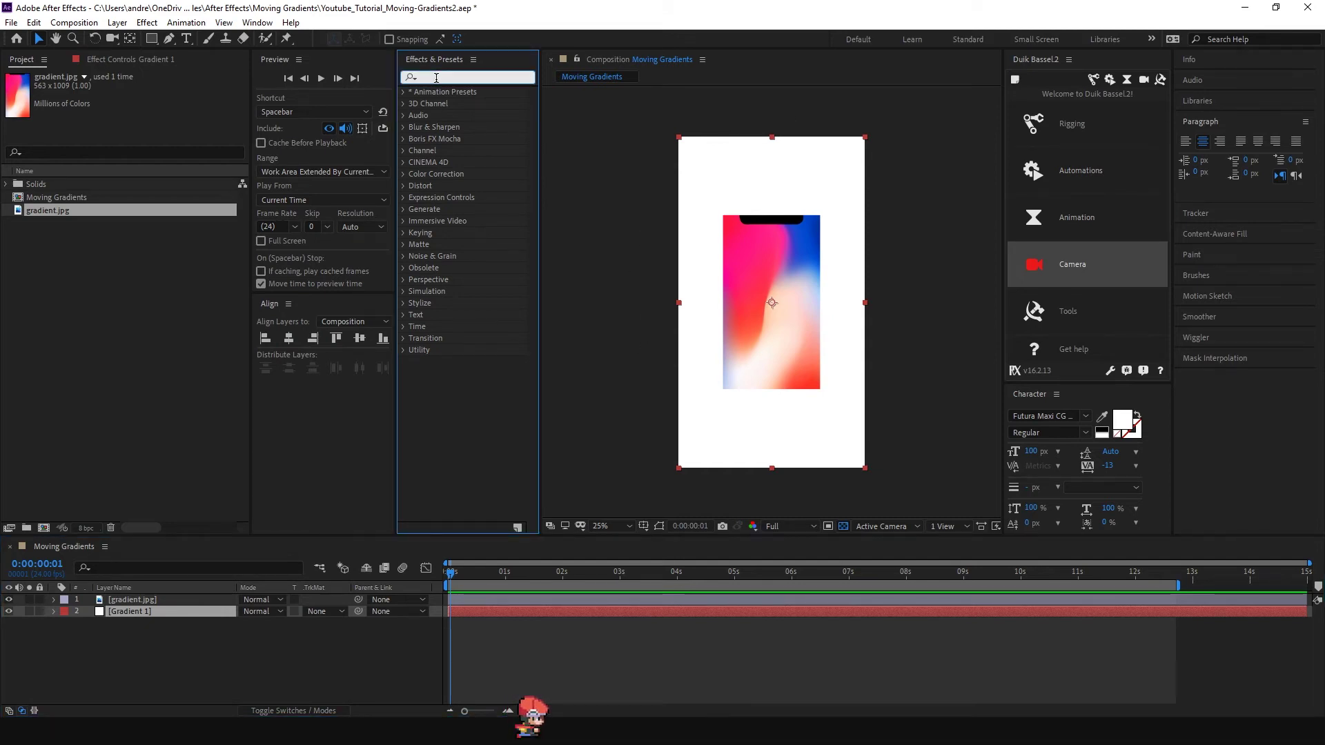
text(4)
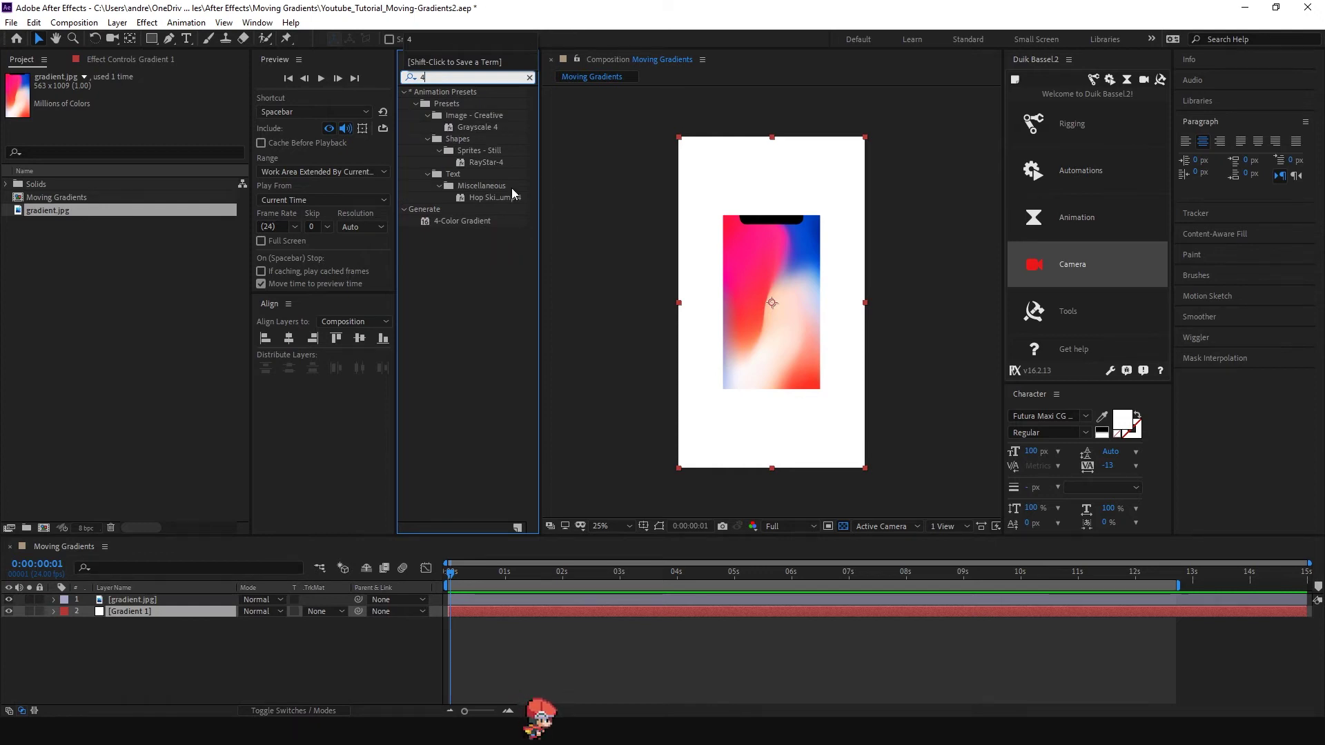
drag(479, 222, 758, 181)
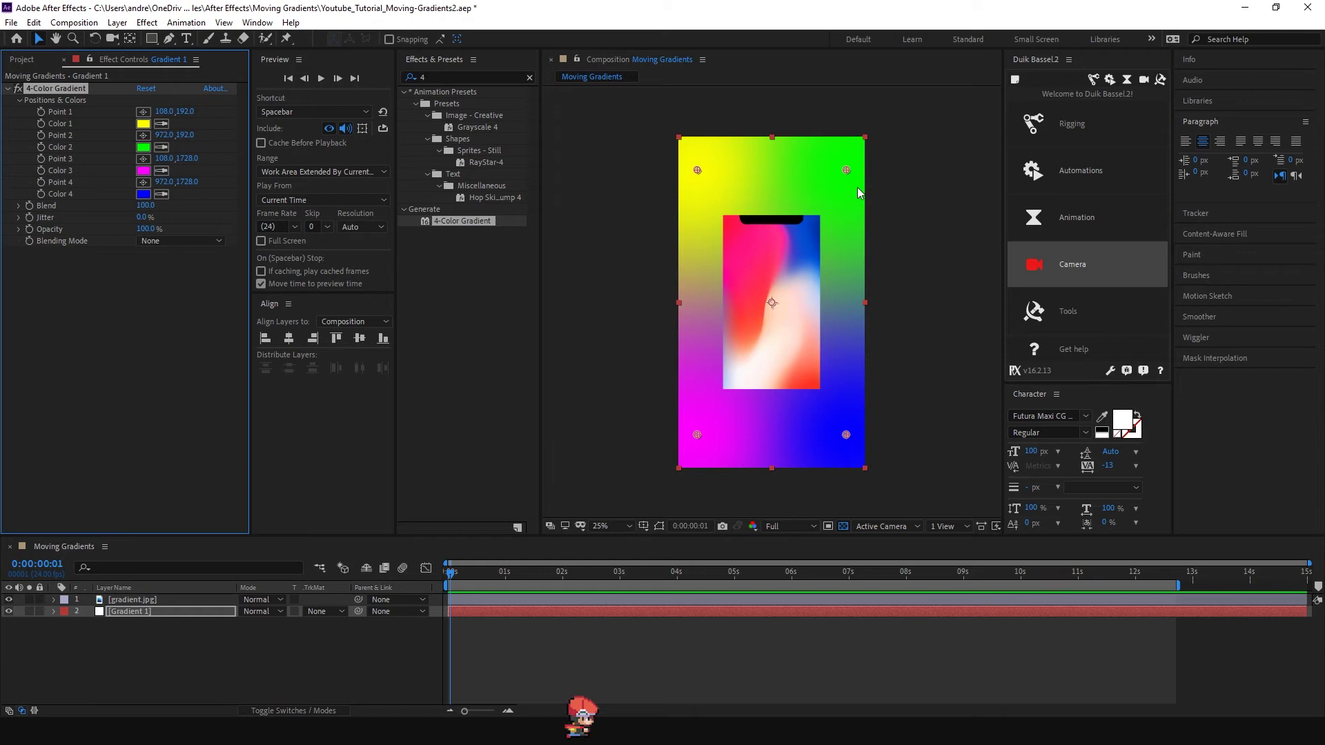
Eyedrop pink, blue, pale pink and red from the phone image into Colors 1–4.
click(162, 125)
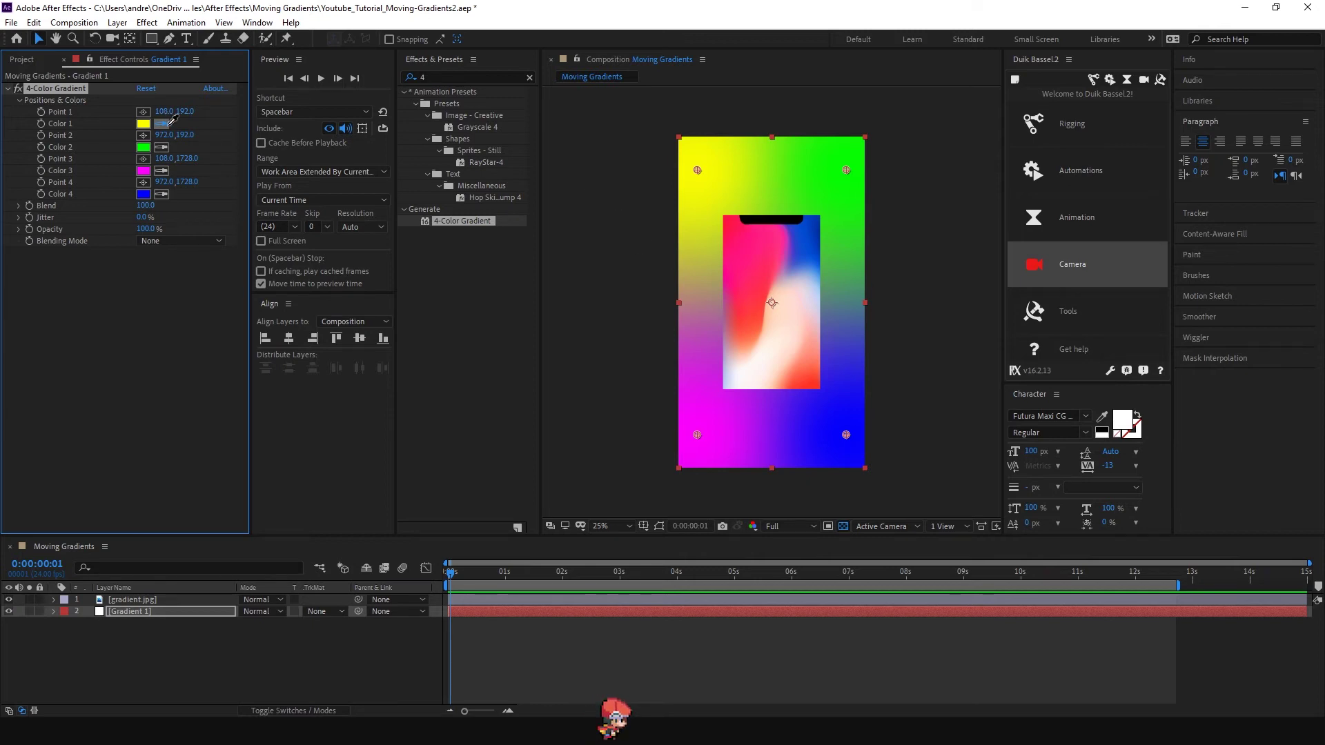
click(755, 228)
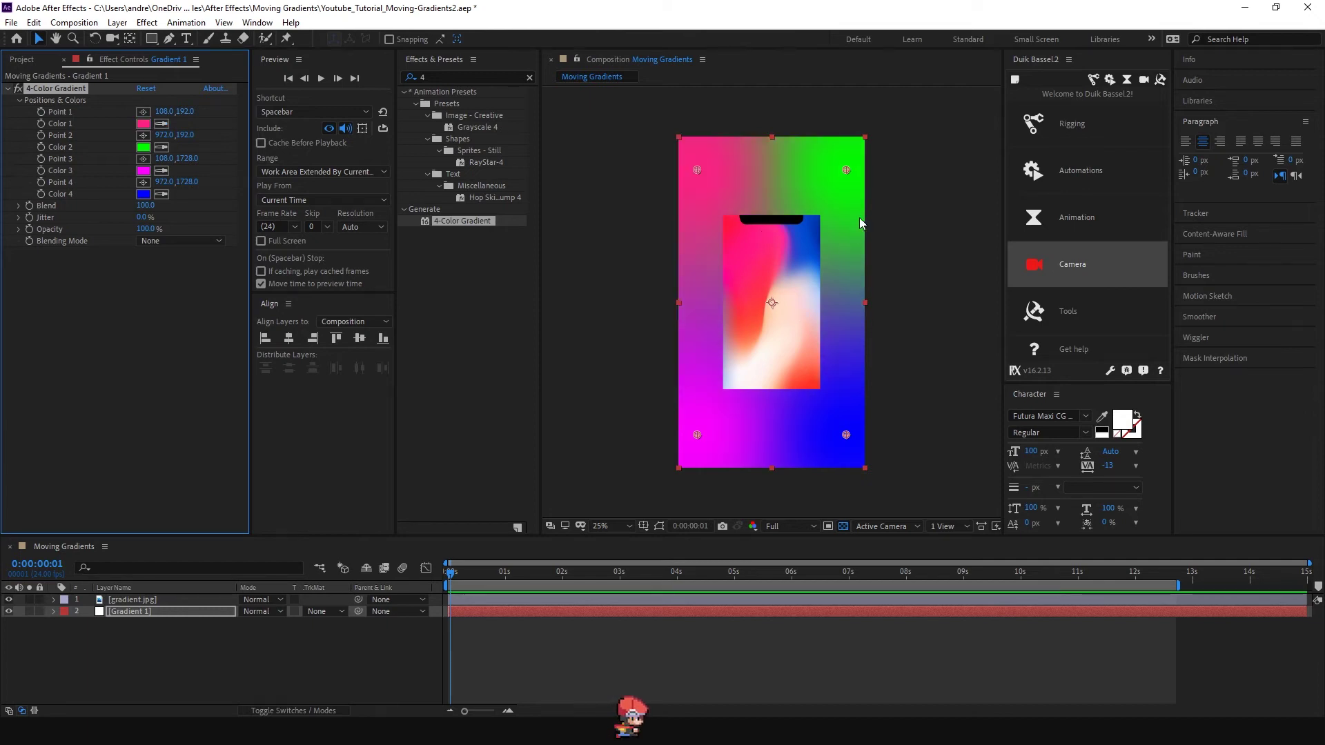
click(165, 148)
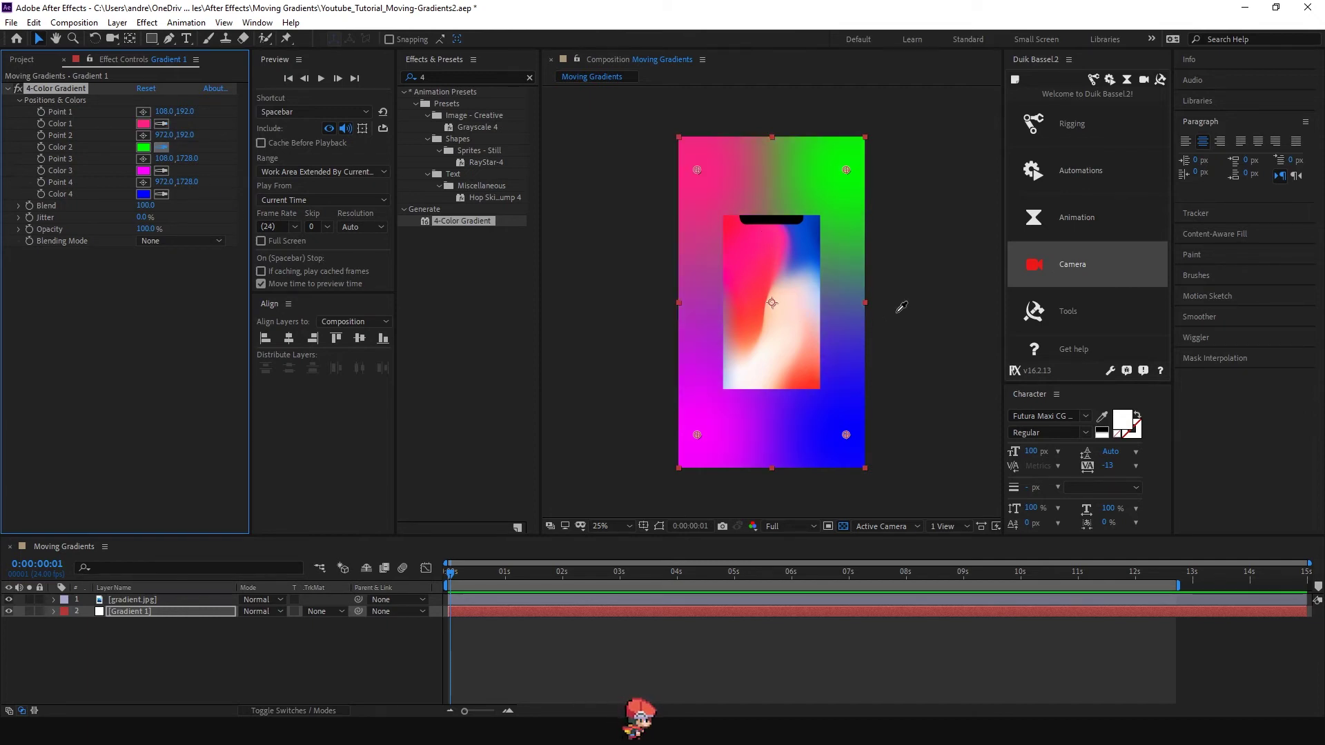
click(810, 233)
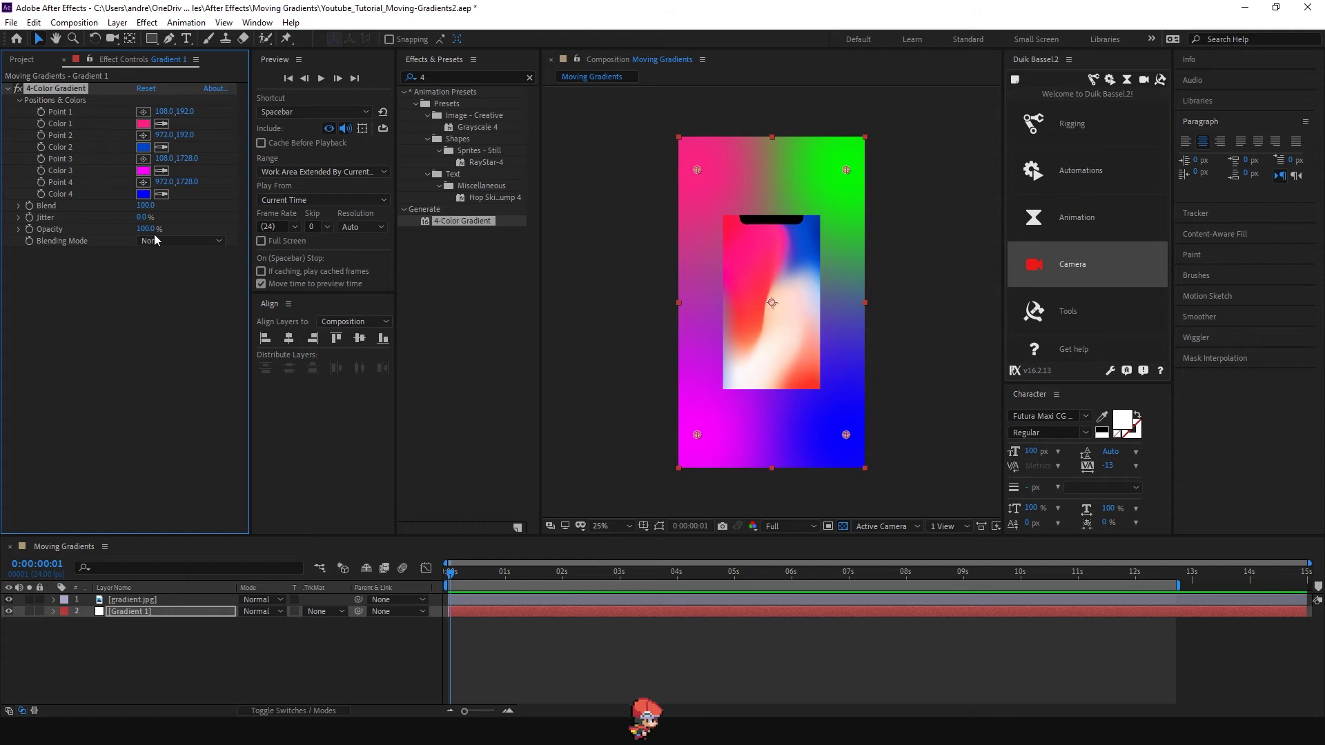
click(161, 171)
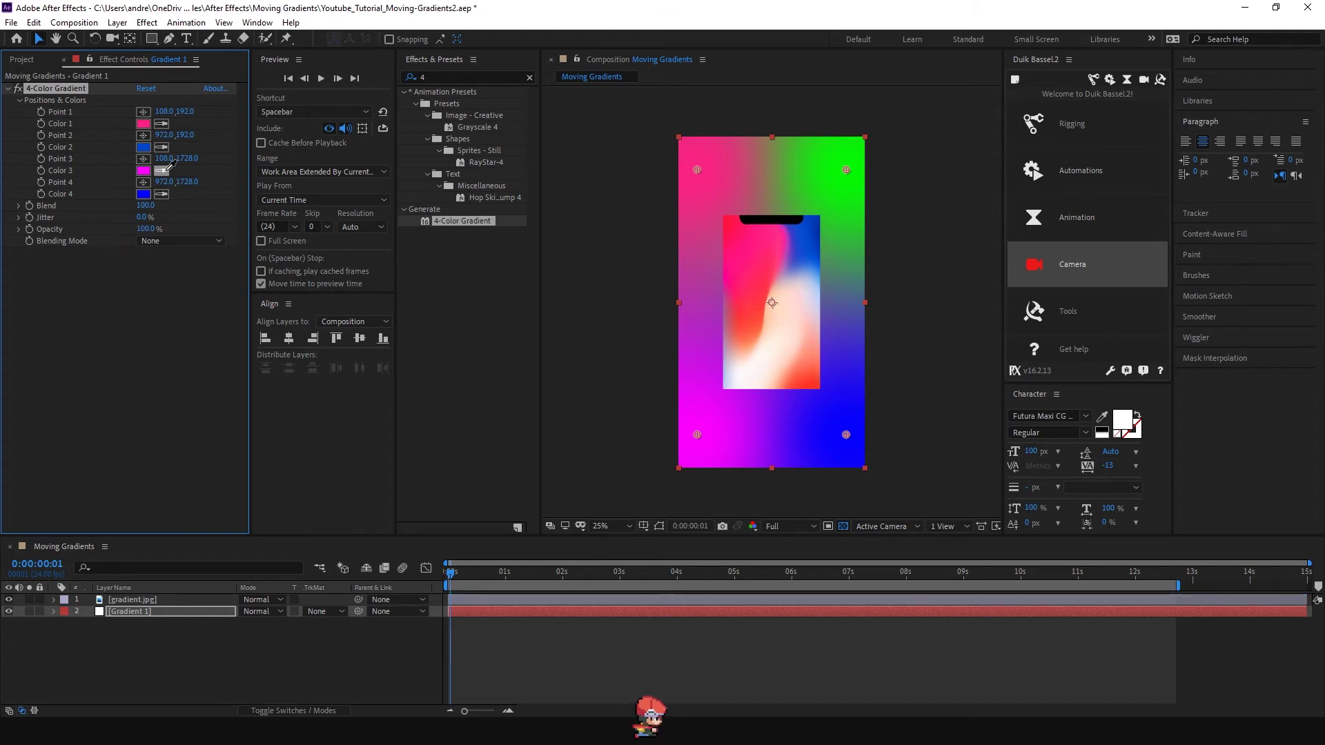
click(732, 359)
click(162, 194)
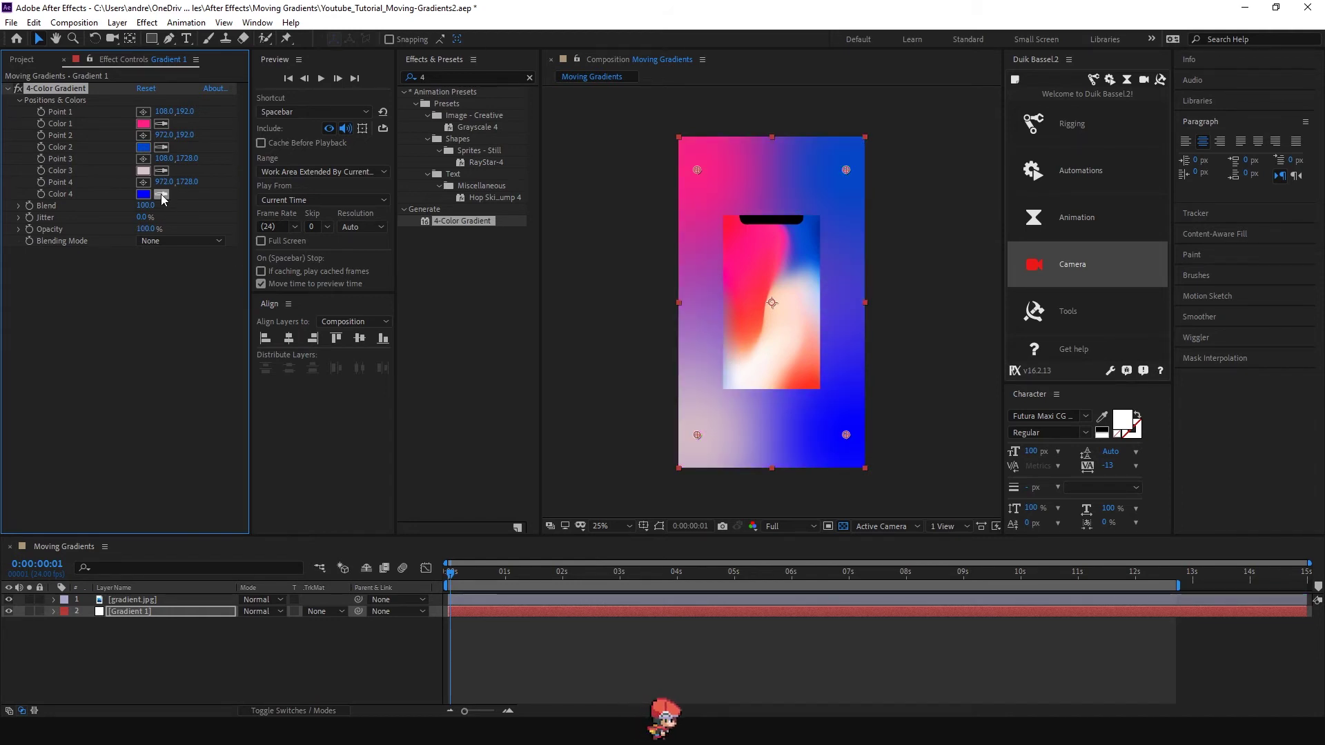
click(809, 378)
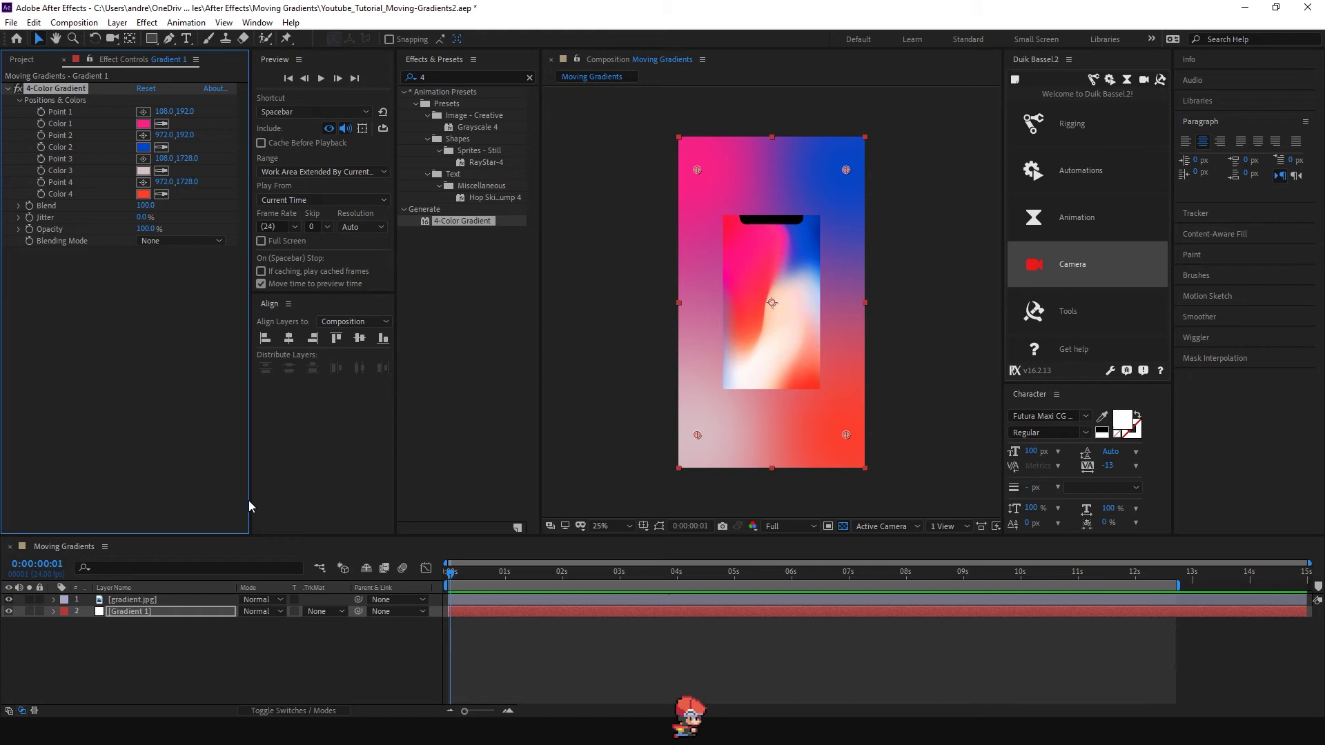
Hide the gradient.jpg reference layer and duplicate the Gradient 1 solid.
click(8, 606)
click(8, 600)
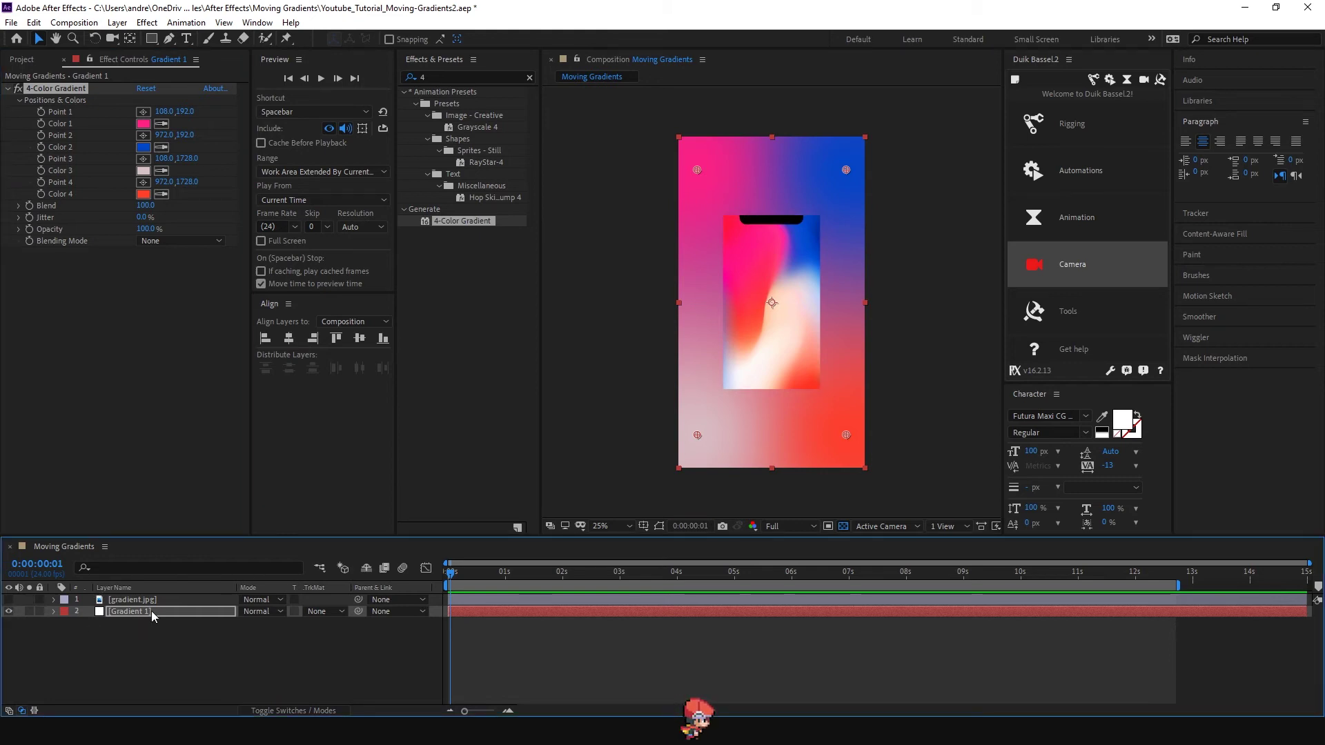
click(140, 612)
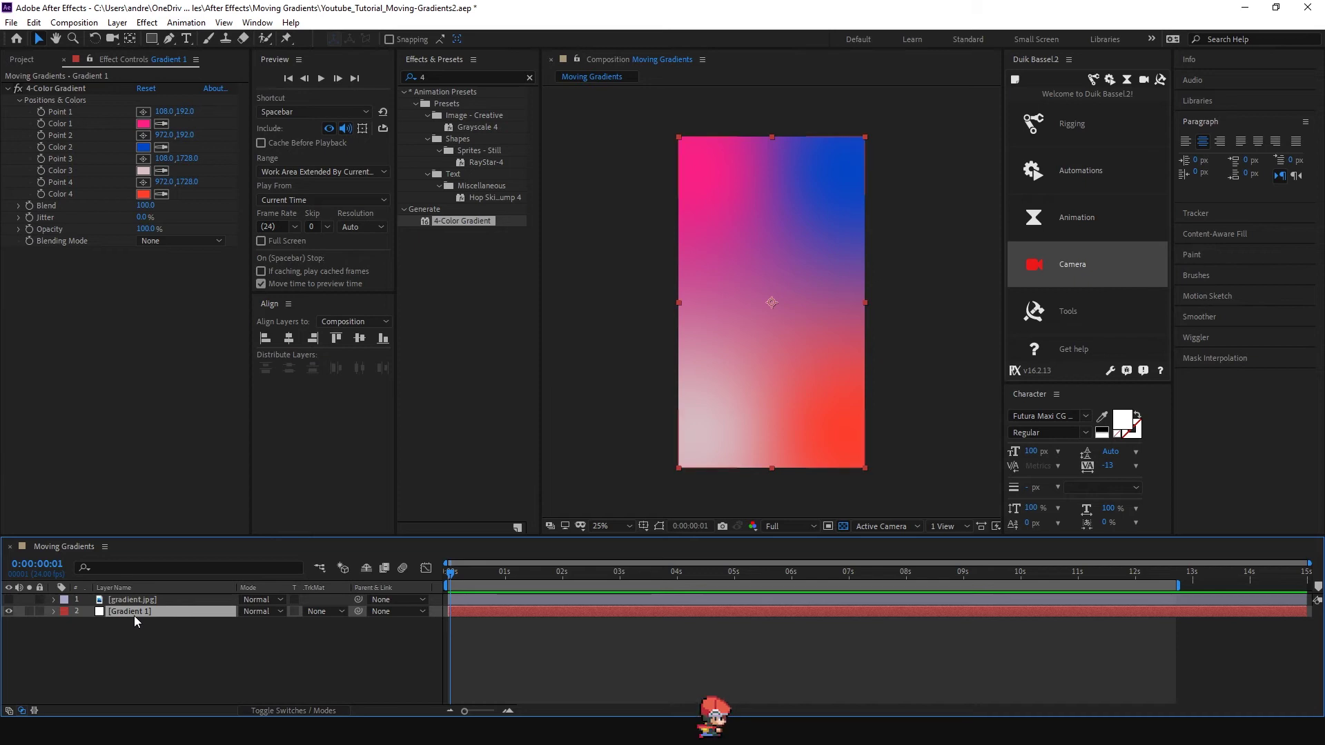
key(ctrl+d)
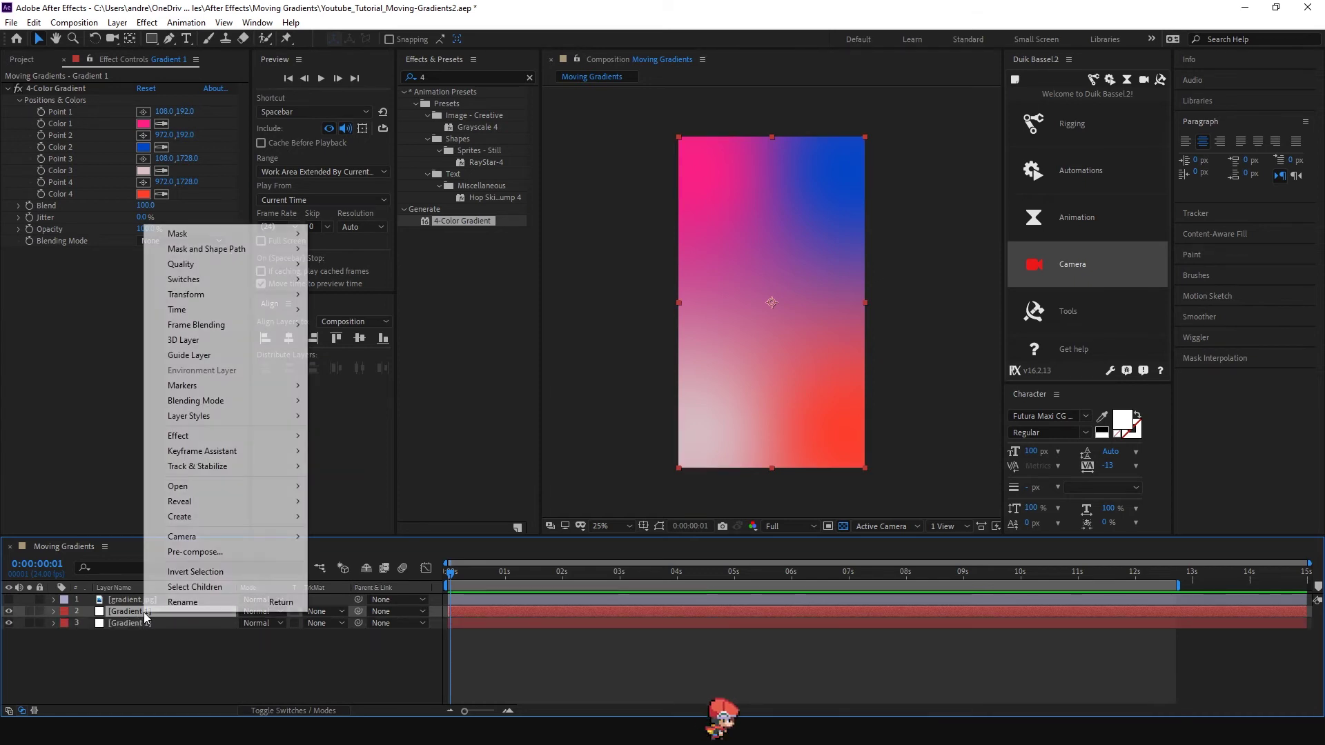
Rename the copy to Gradient 2 and set its blend mode to Lighten.
click(182, 602)
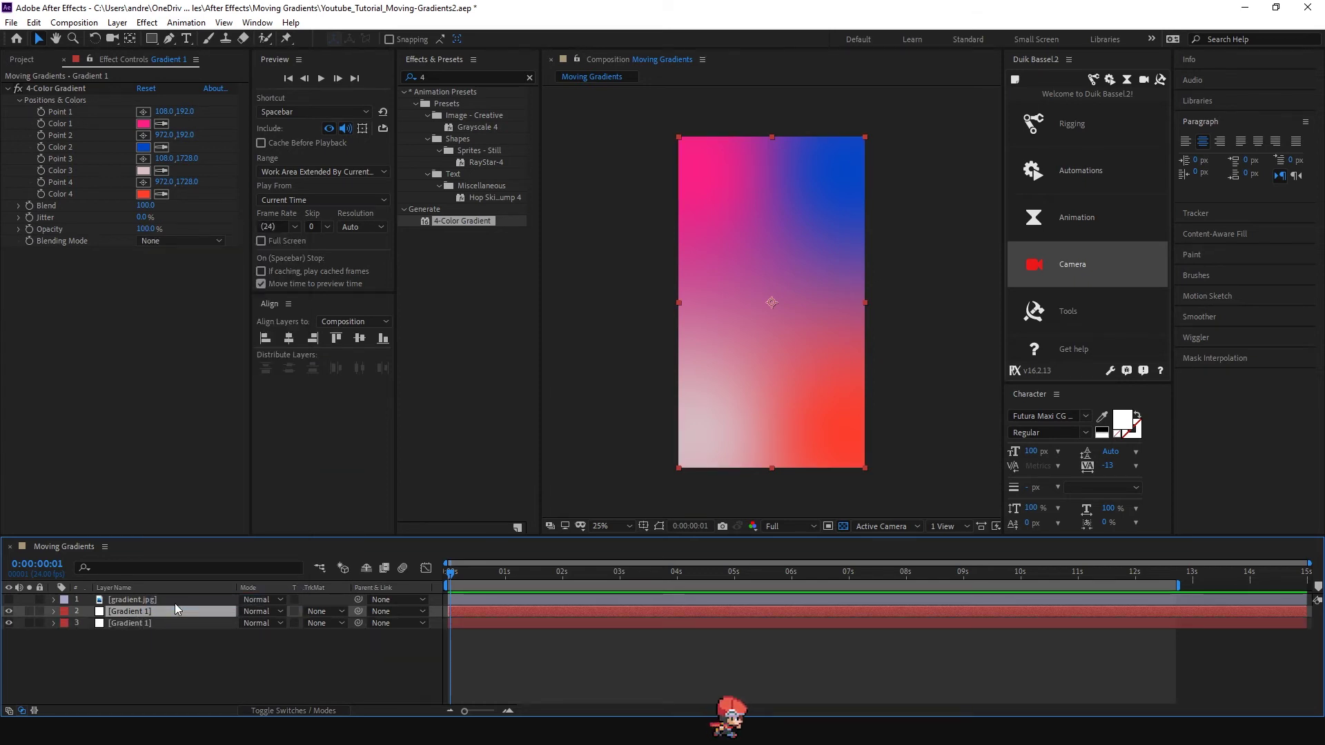
click(177, 609)
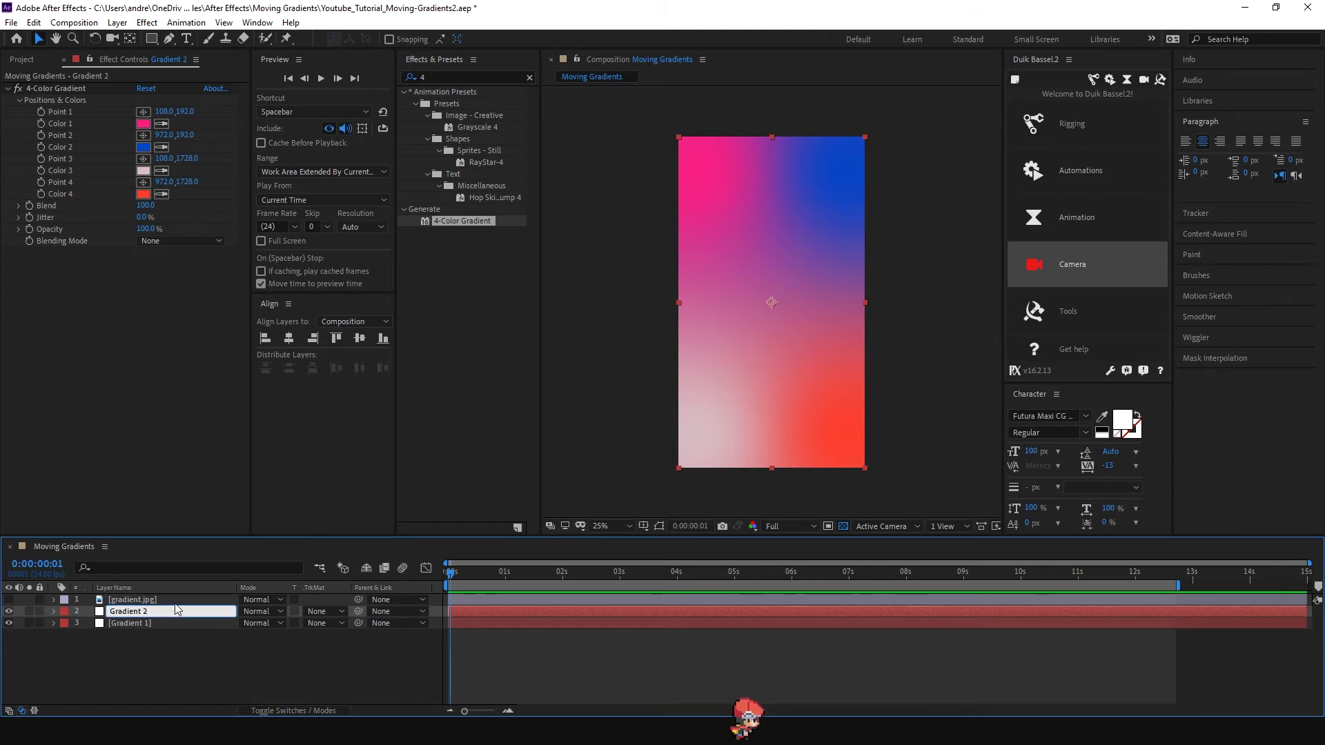
key(Return)
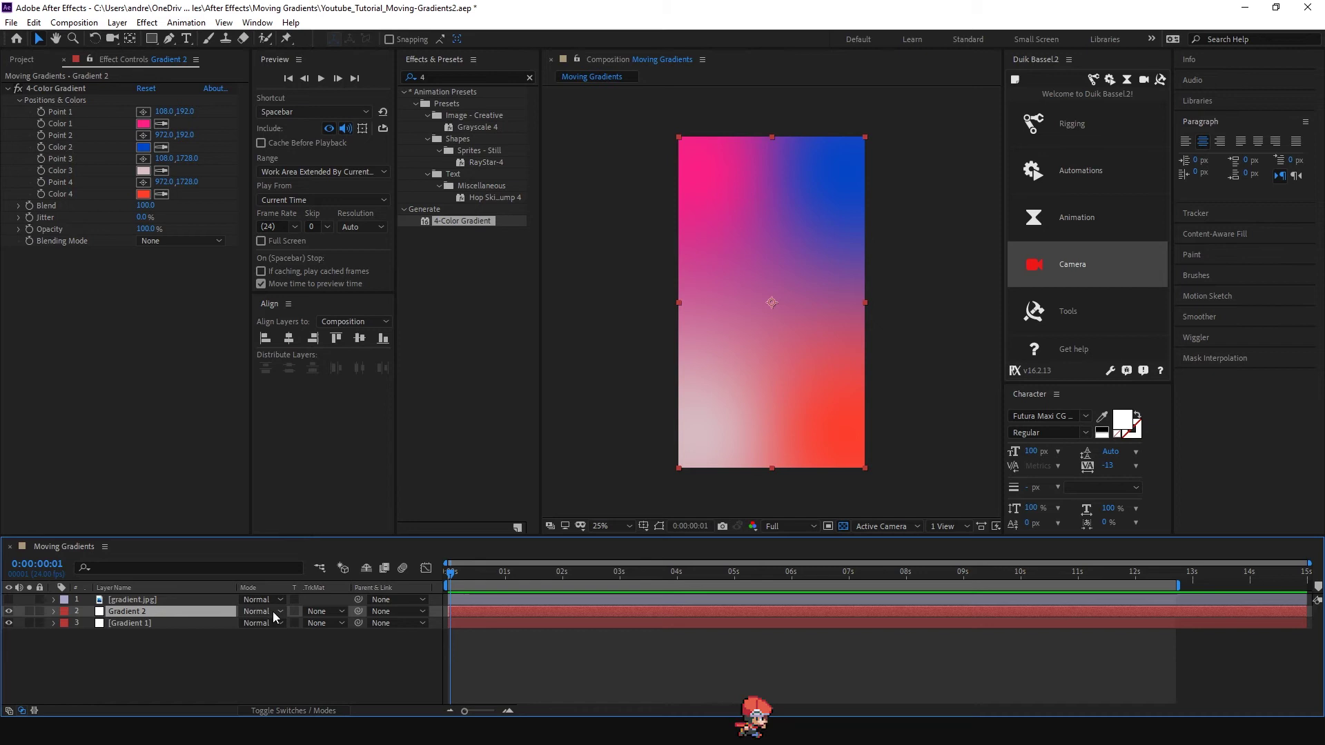
click(272, 611)
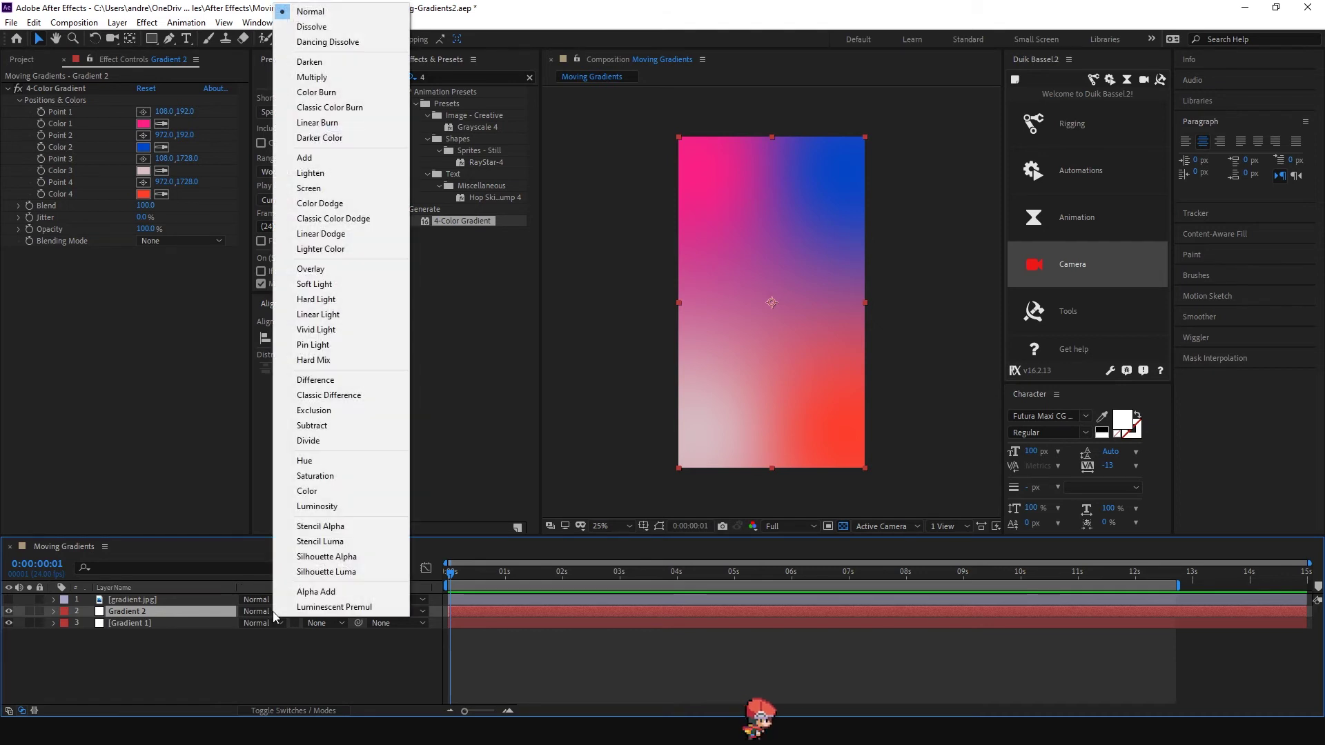
click(317, 174)
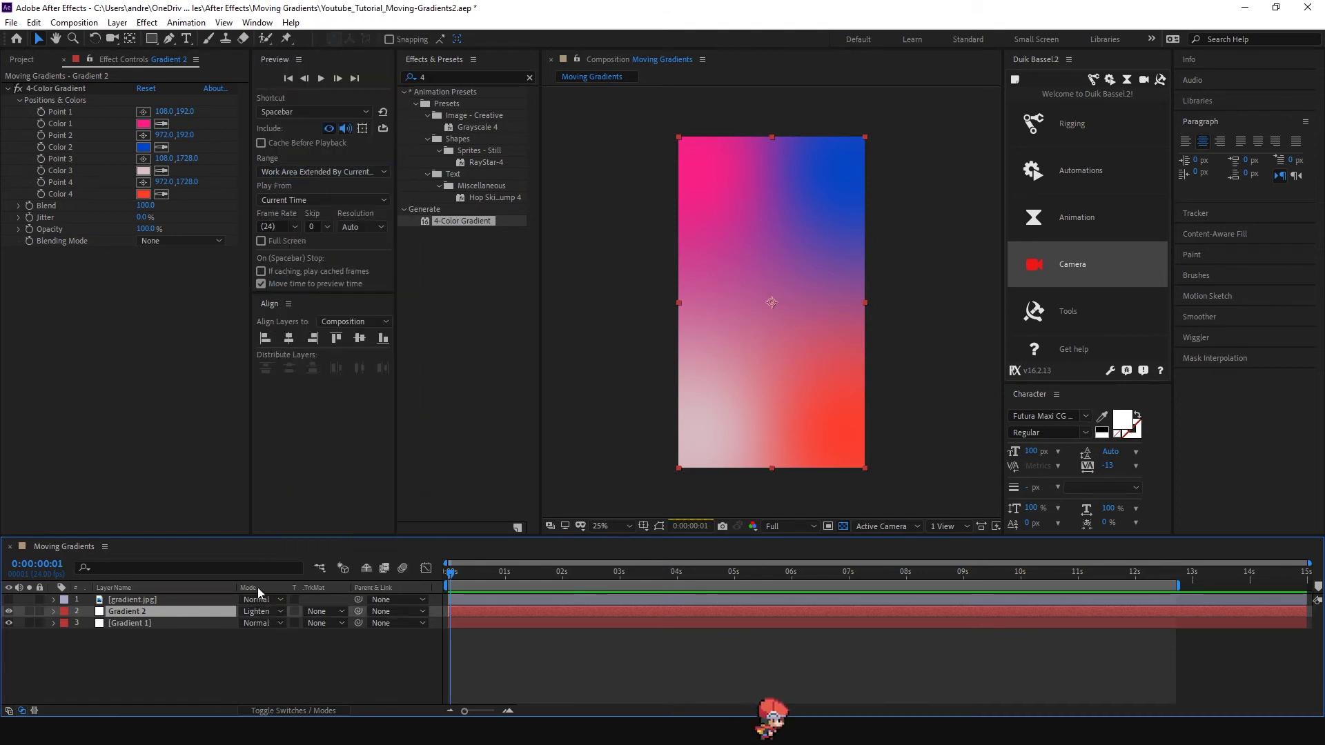
Return the playhead to the first frame and select the Gradient 2 layer.
click(276, 711)
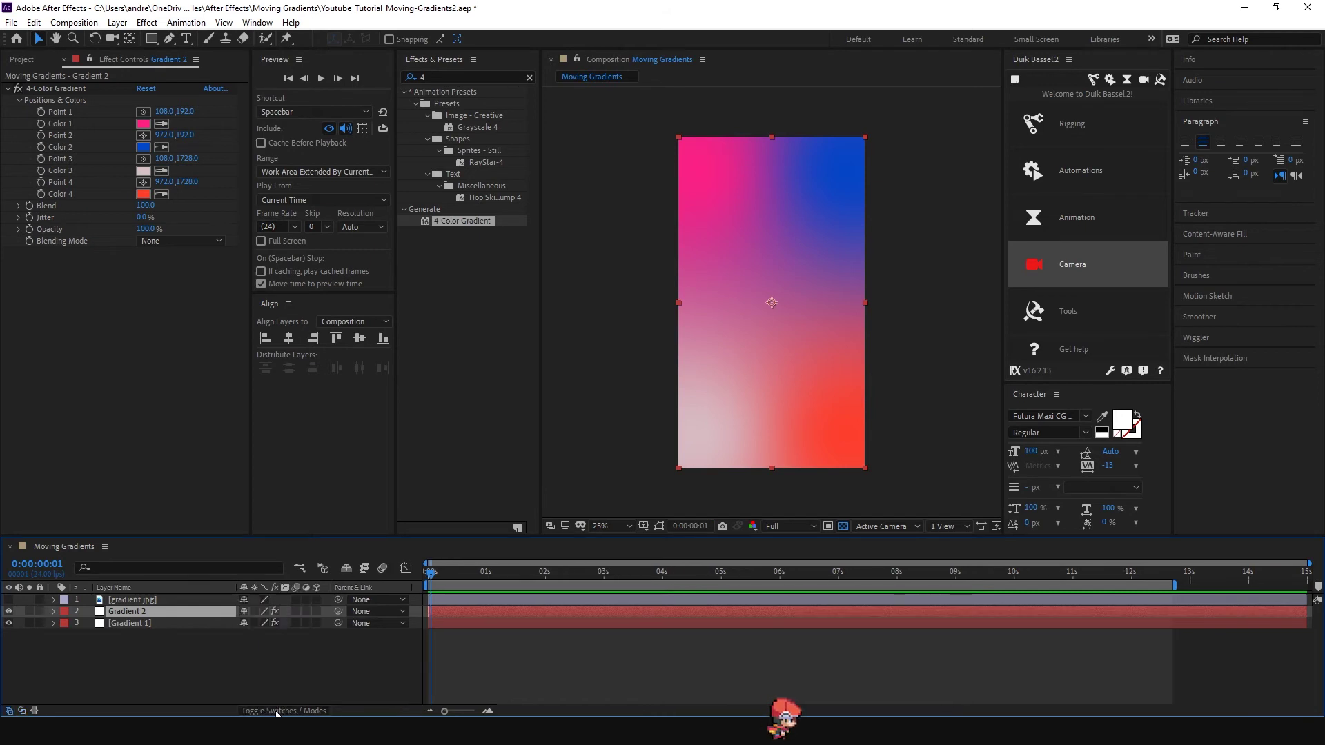
click(276, 711)
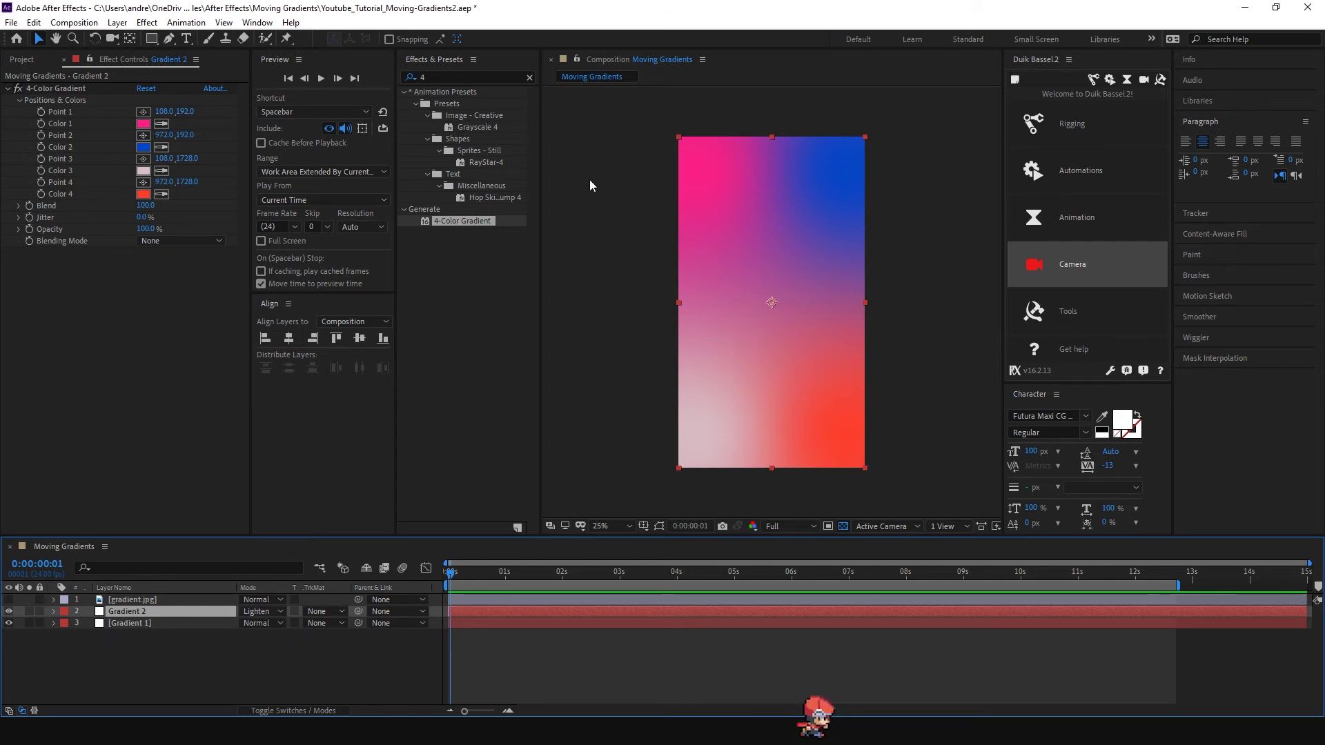
mouse_move(450, 578)
mouse_down()
mouse_move(489, 573)
mouse_move(462, 575)
mouse_up()
click(450, 577)
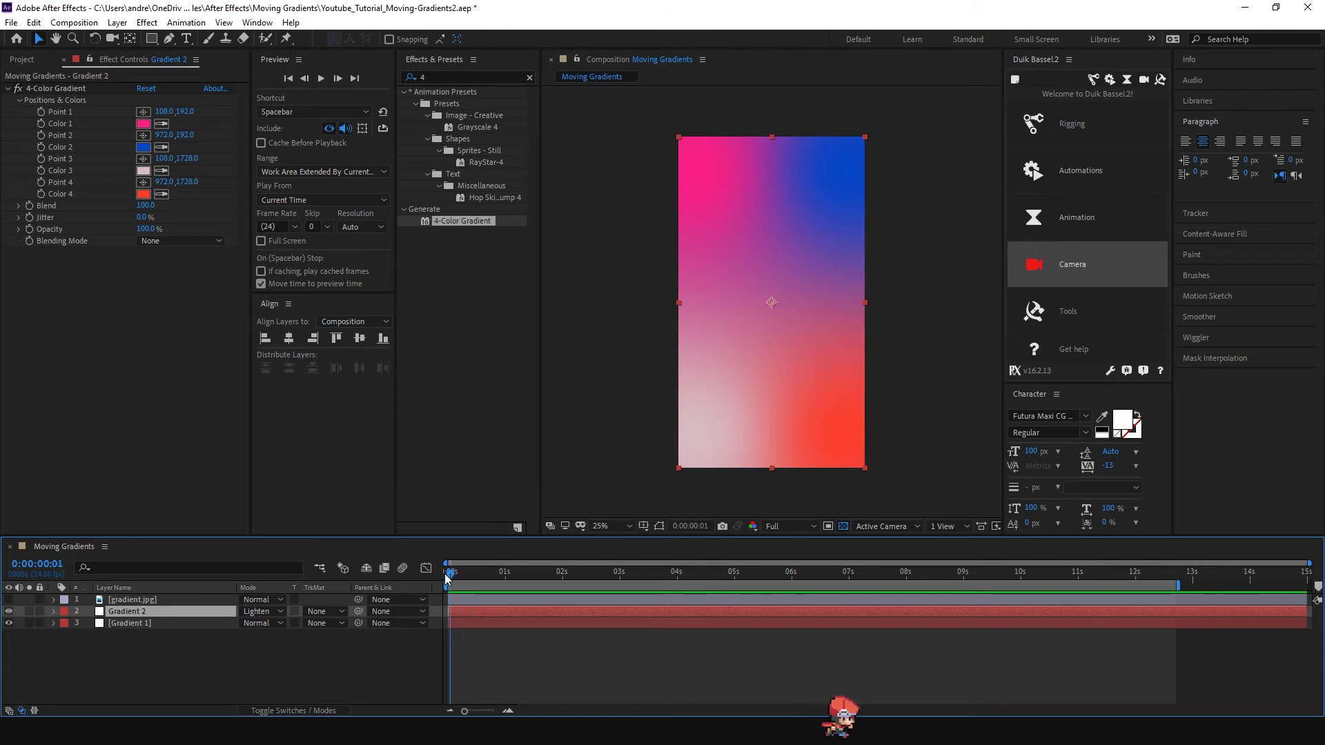
click(41, 110)
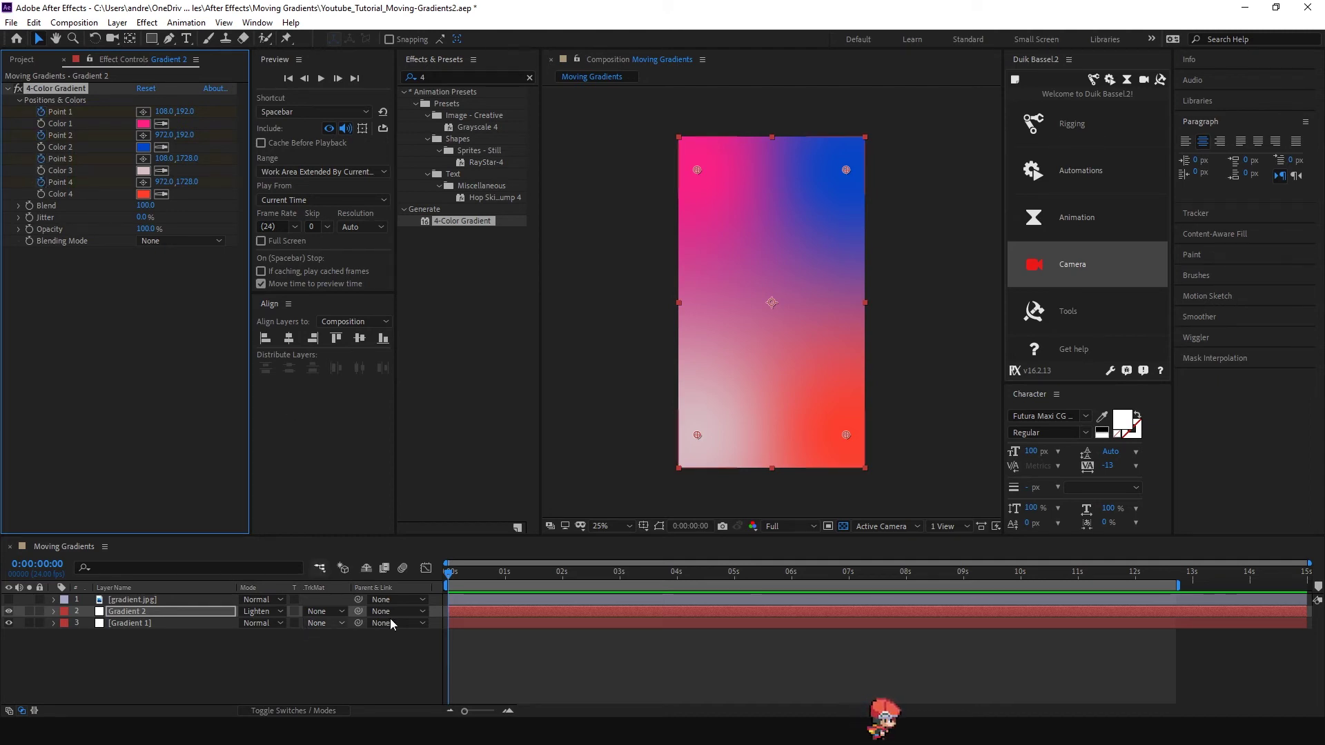
click(461, 610)
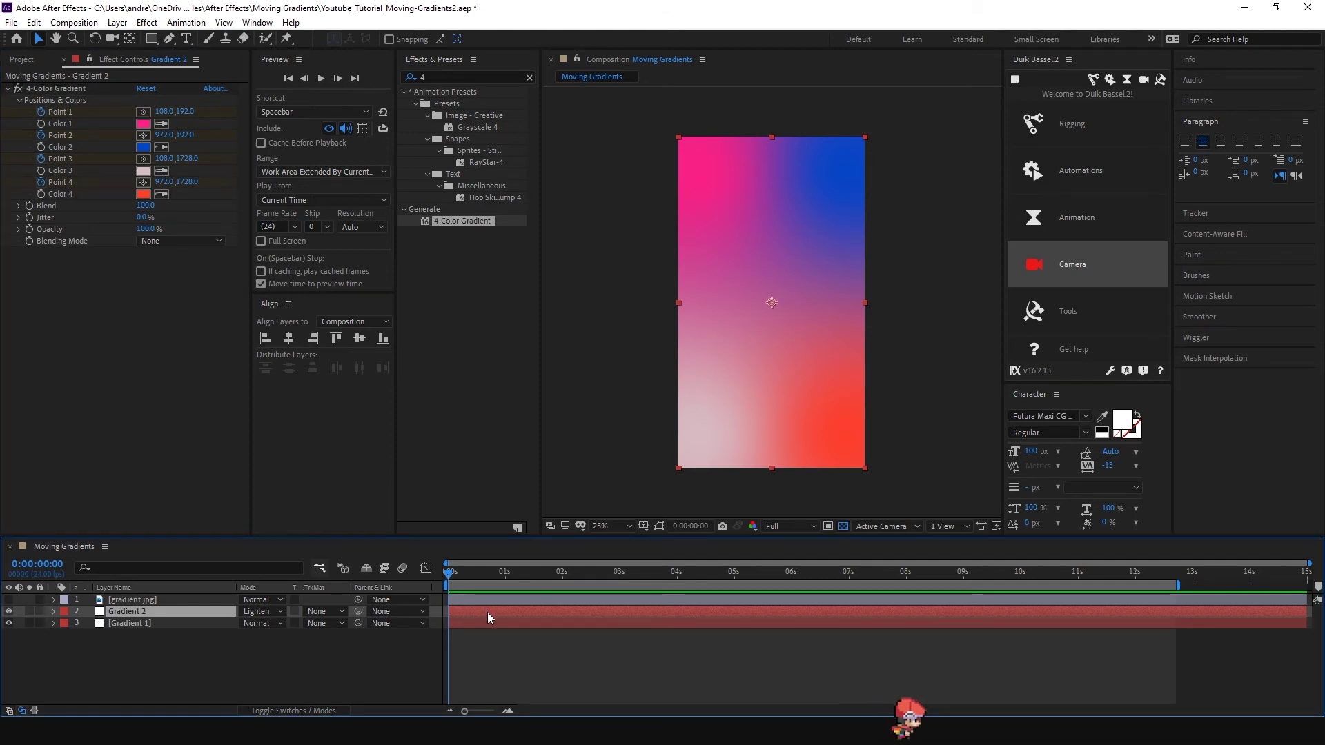
Reveal Gradient 2's point properties and add Point 1–4 keyframes at 3 seconds.
key(u)
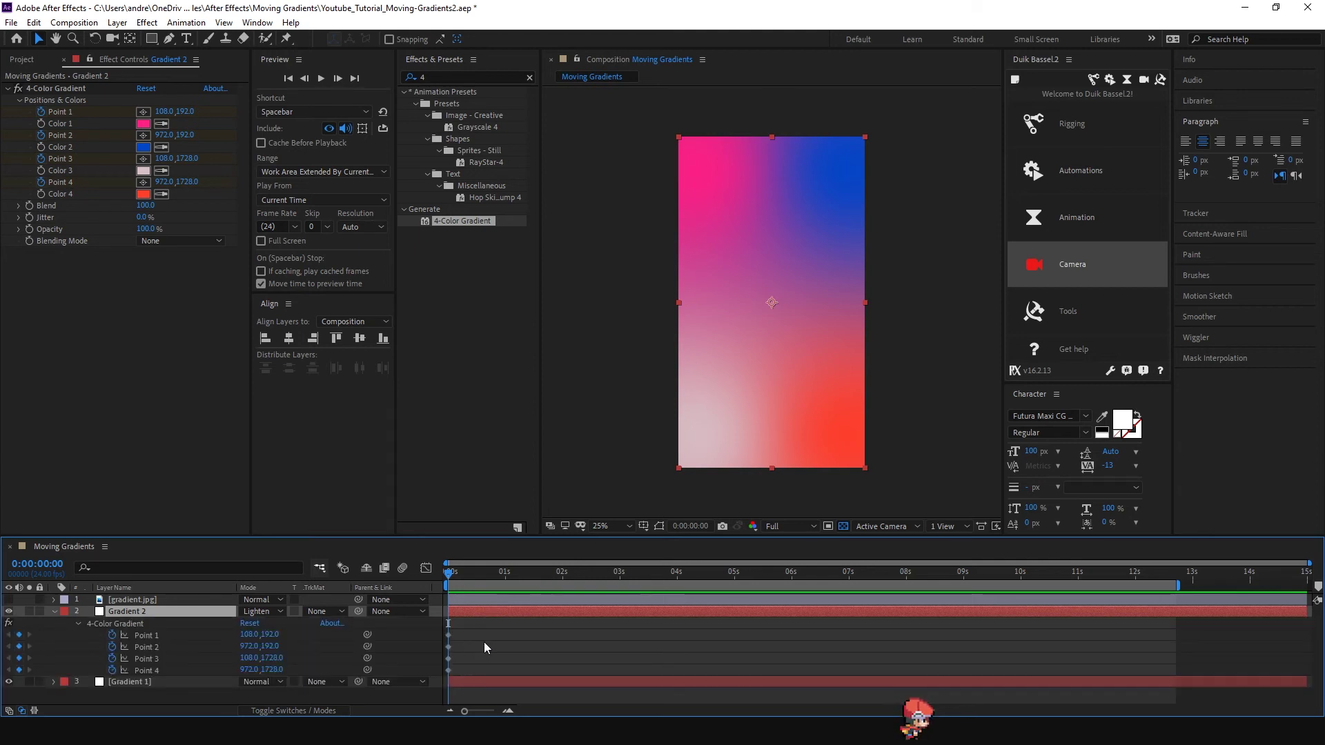
click(620, 578)
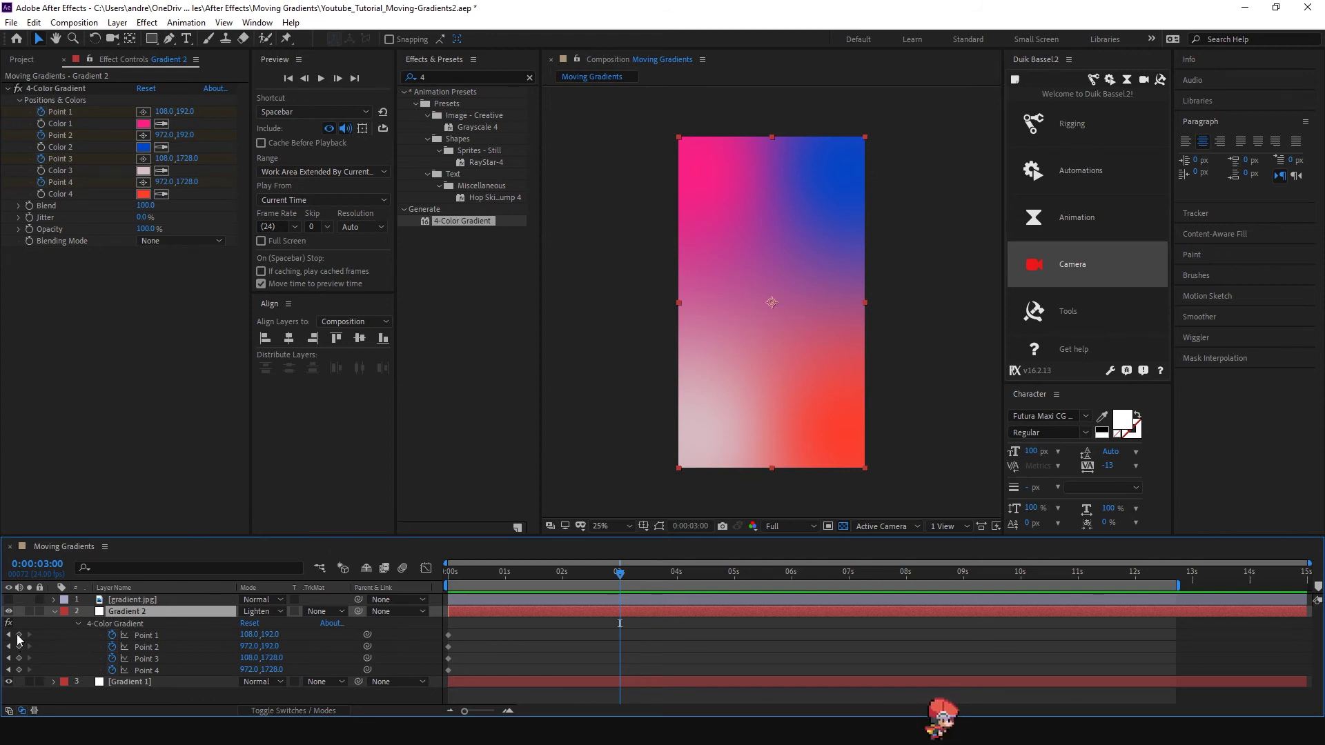
click(18, 634)
click(19, 647)
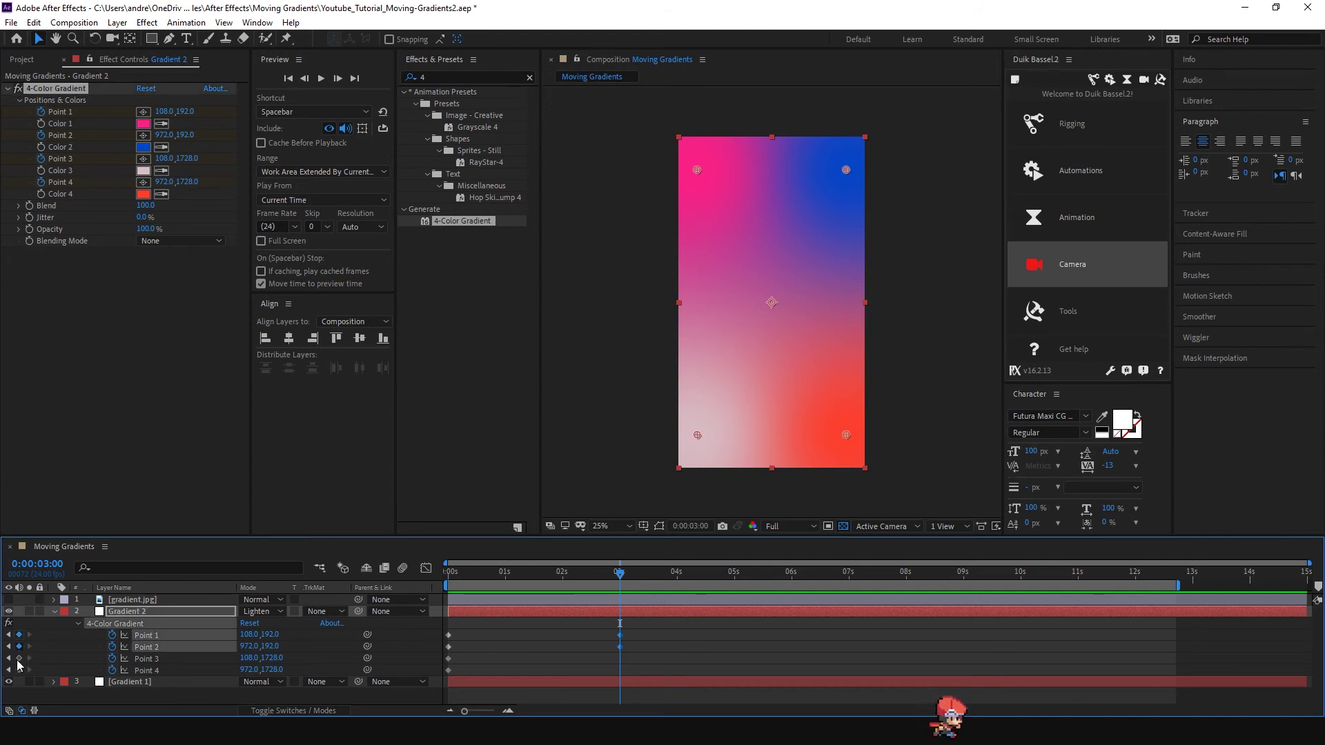
click(19, 659)
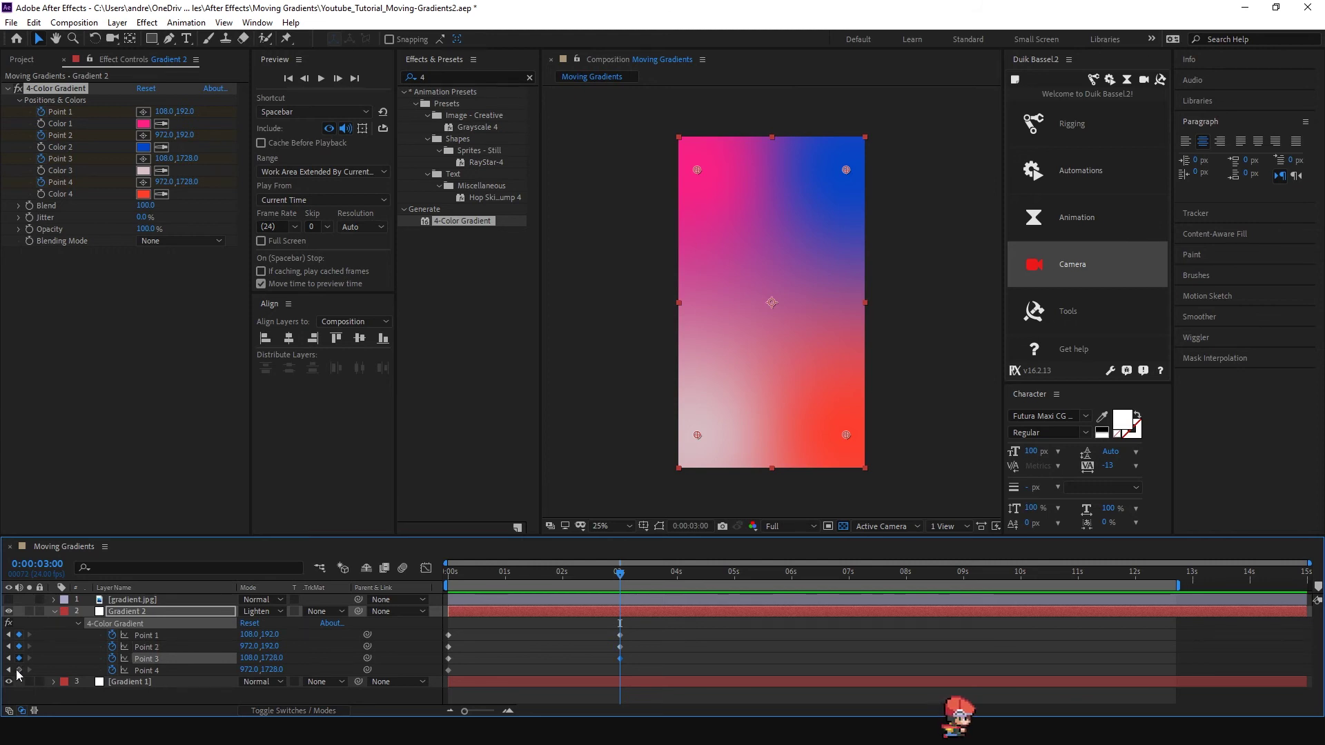
click(18, 670)
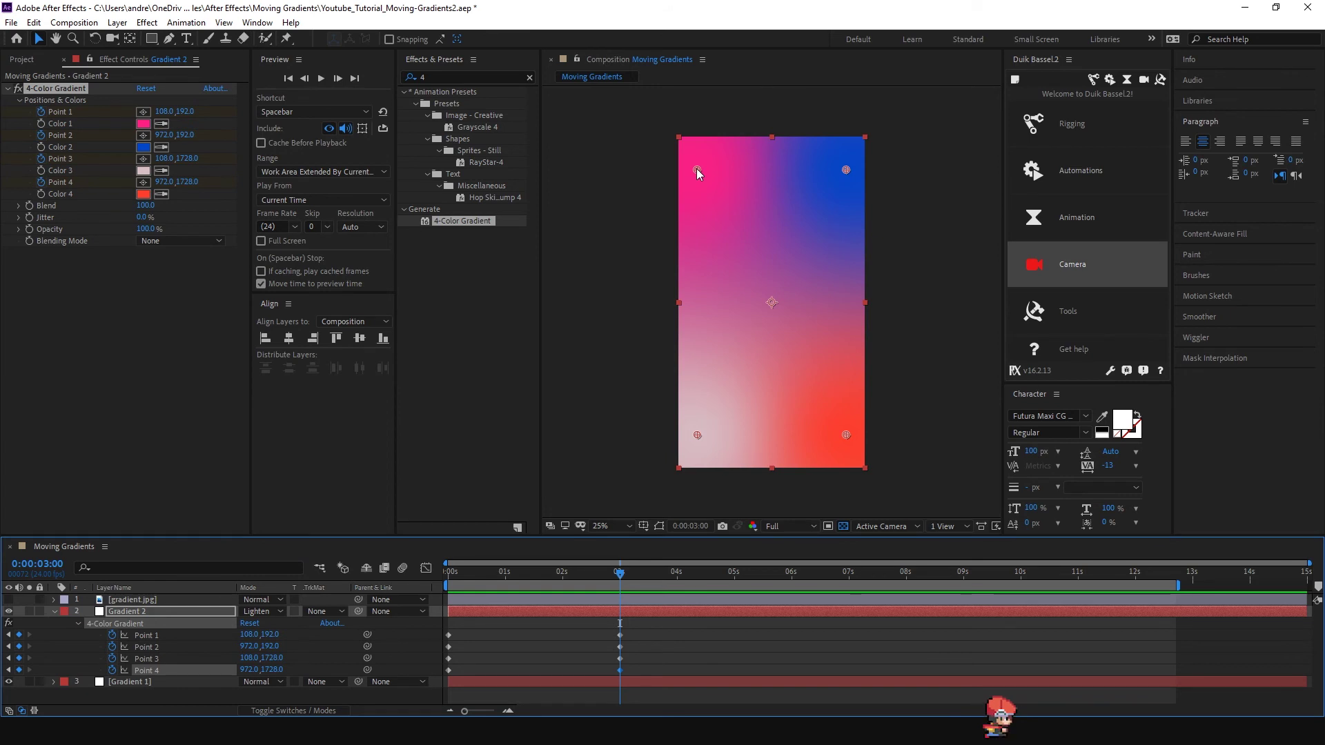
Drag Point 1 toward the lower right and Point 4 up-left at 3 seconds.
drag(697, 170, 721, 201)
drag(819, 319, 868, 376)
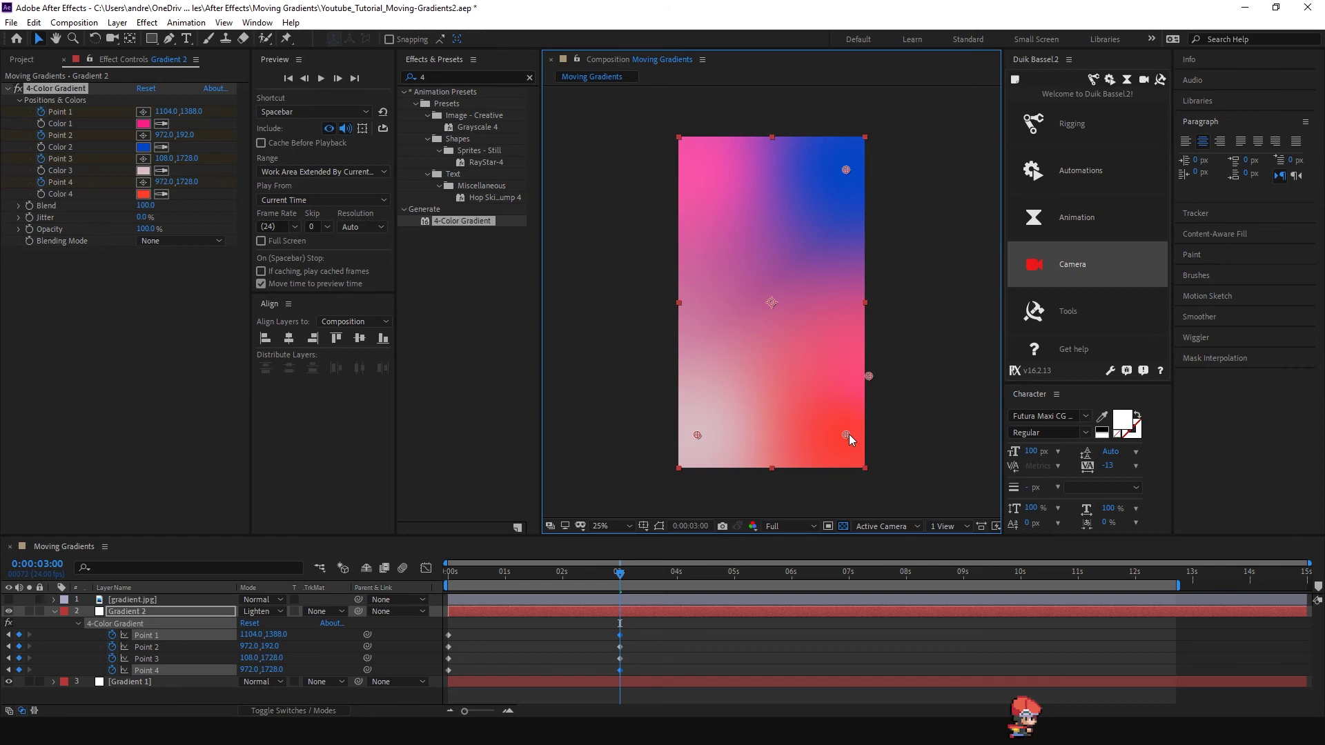
drag(849, 433, 731, 295)
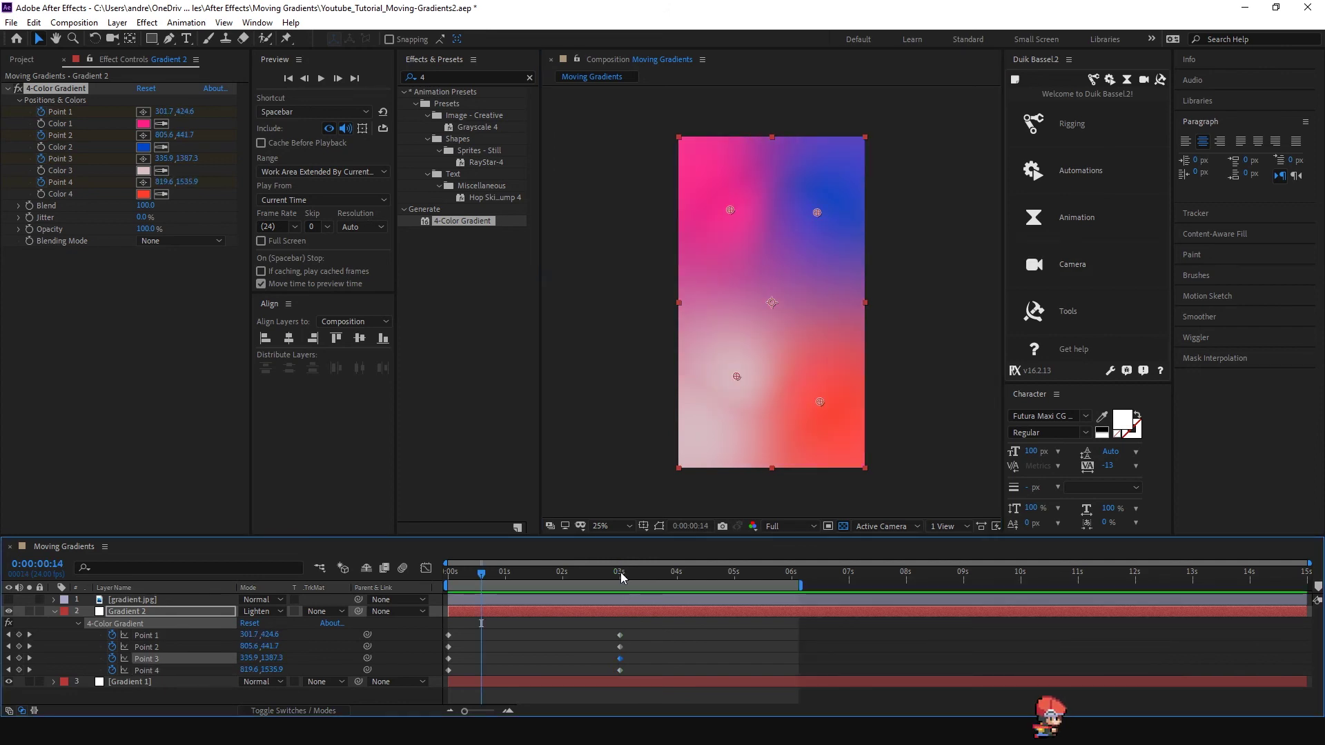
At 3 seconds, set Gradient 2's Color 1 to magenta and Color 2 to cyan.
click(620, 573)
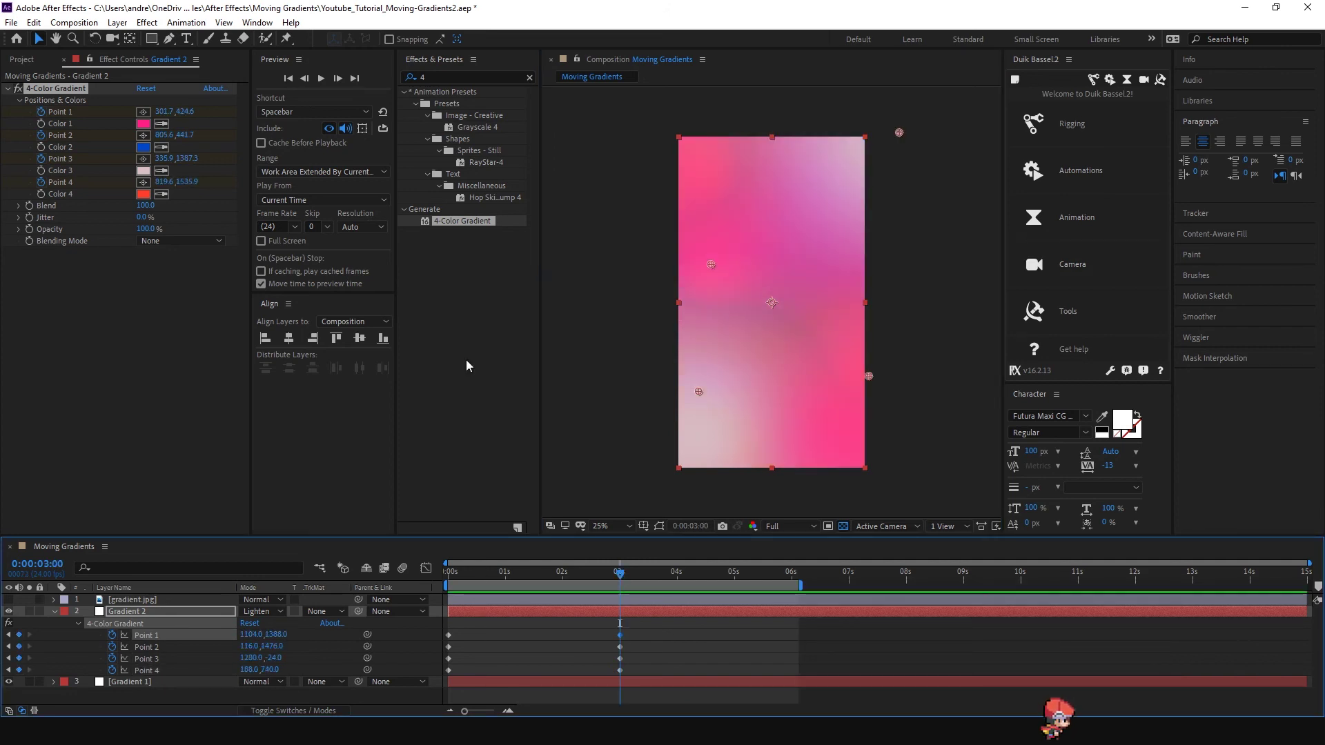
click(143, 123)
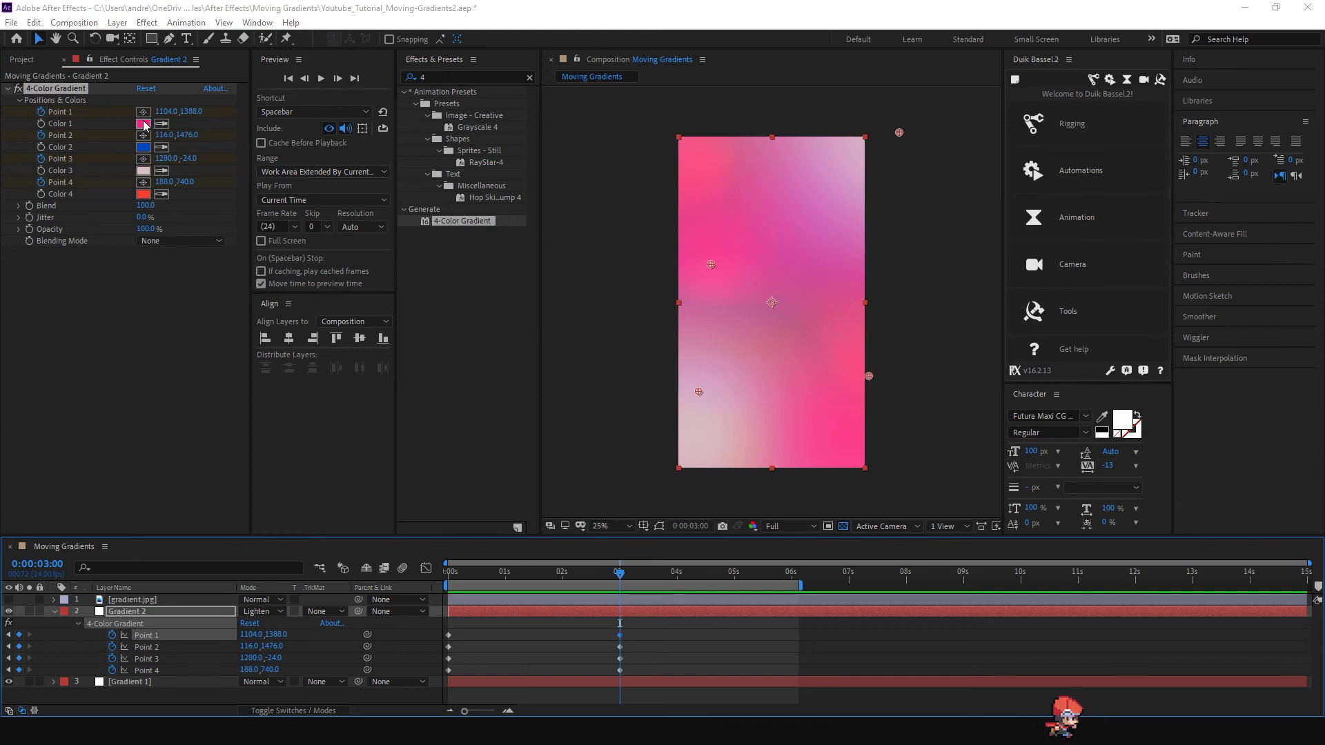
click(1093, 228)
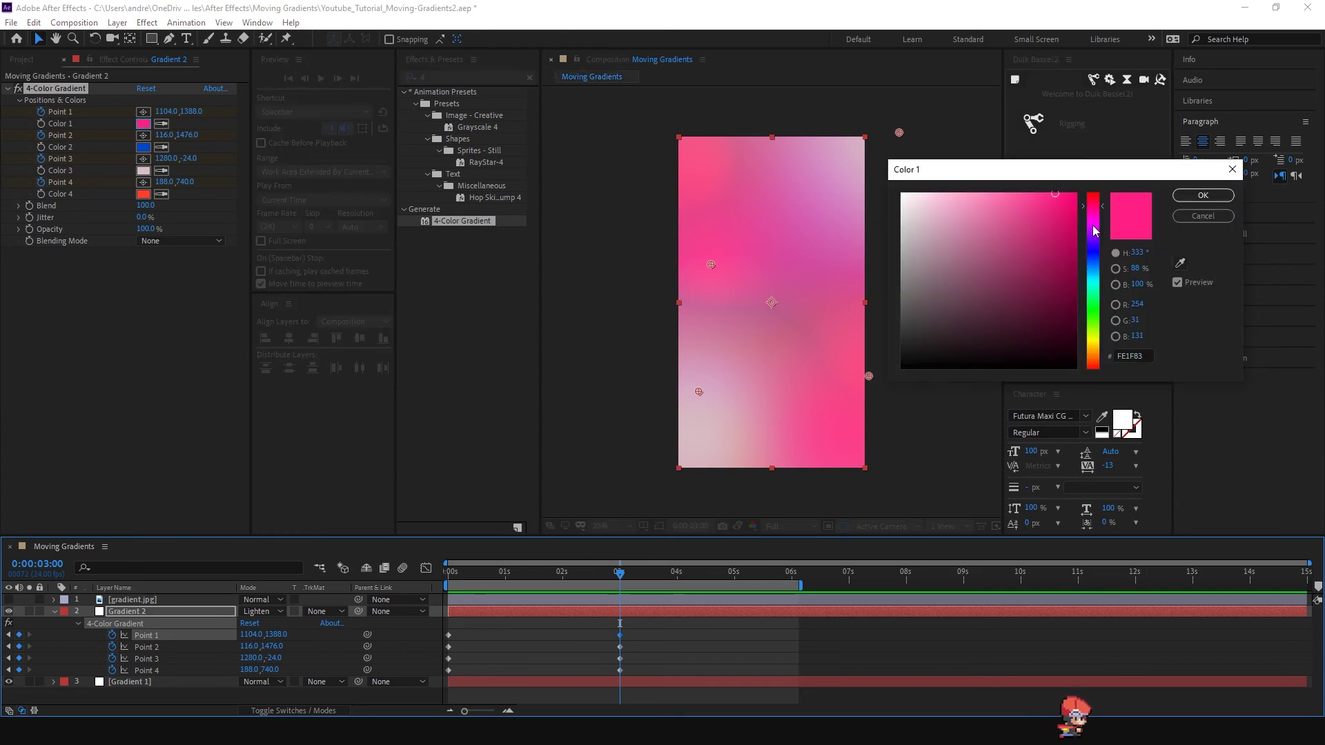
click(1203, 195)
click(144, 147)
click(1091, 301)
click(1203, 195)
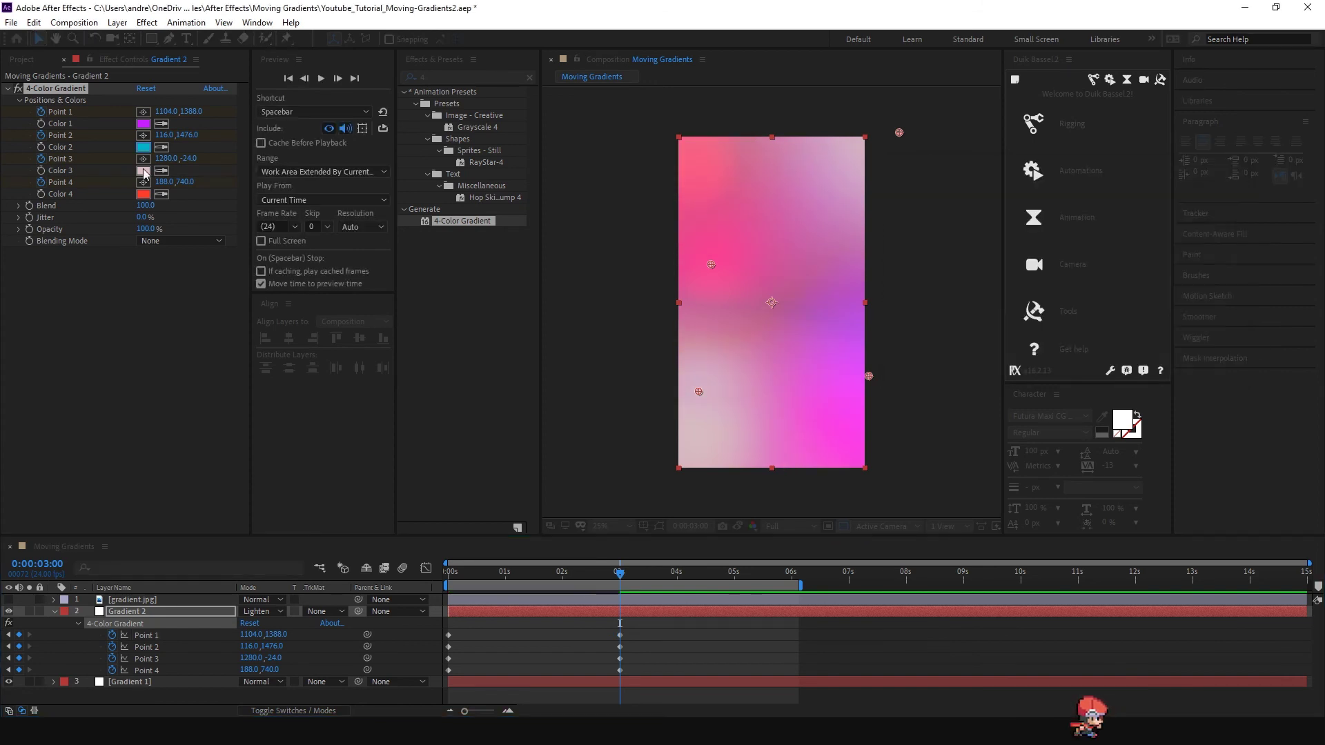
Set Color 3 to green and Color 4 to yellow-green.
click(143, 171)
click(1096, 297)
click(1096, 311)
click(1203, 196)
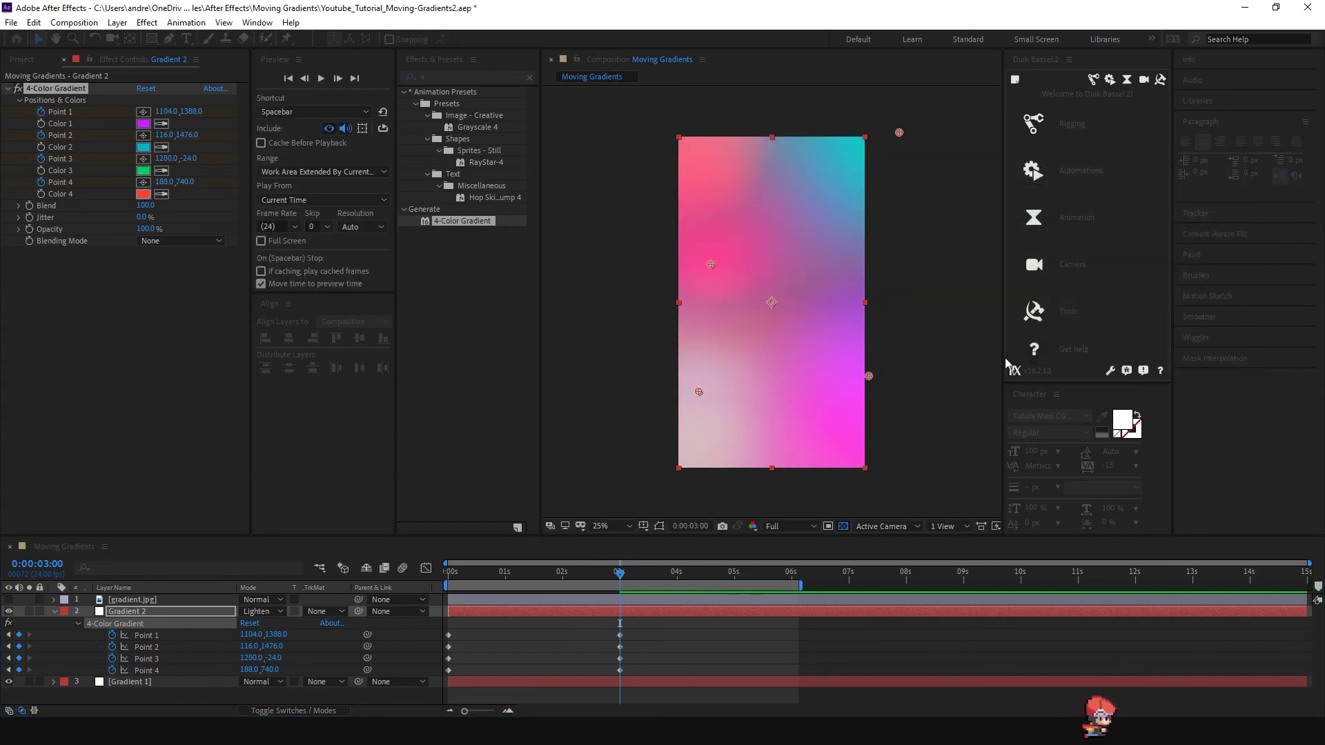
click(144, 194)
click(1097, 322)
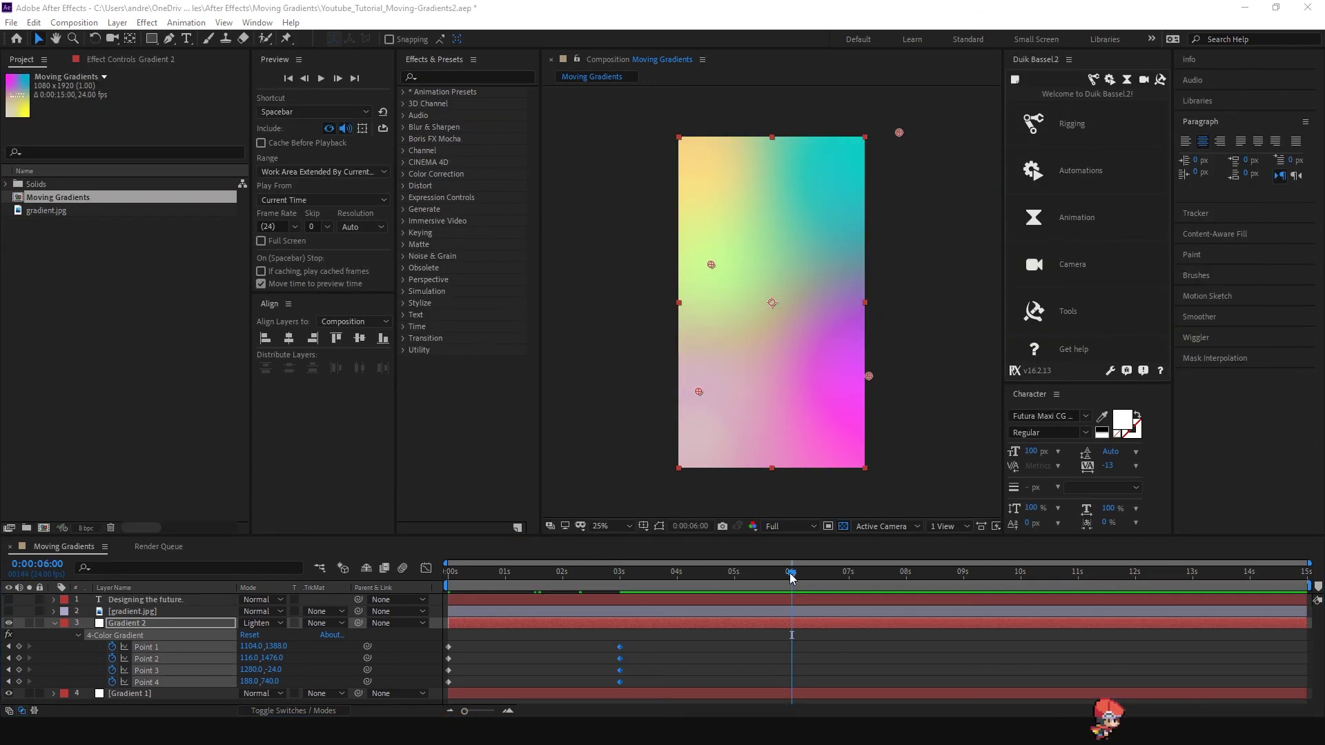
Reposition the gradient points to add new keyframes at 6 seconds and 8:23.
drag(711, 265, 702, 228)
drag(900, 133, 702, 364)
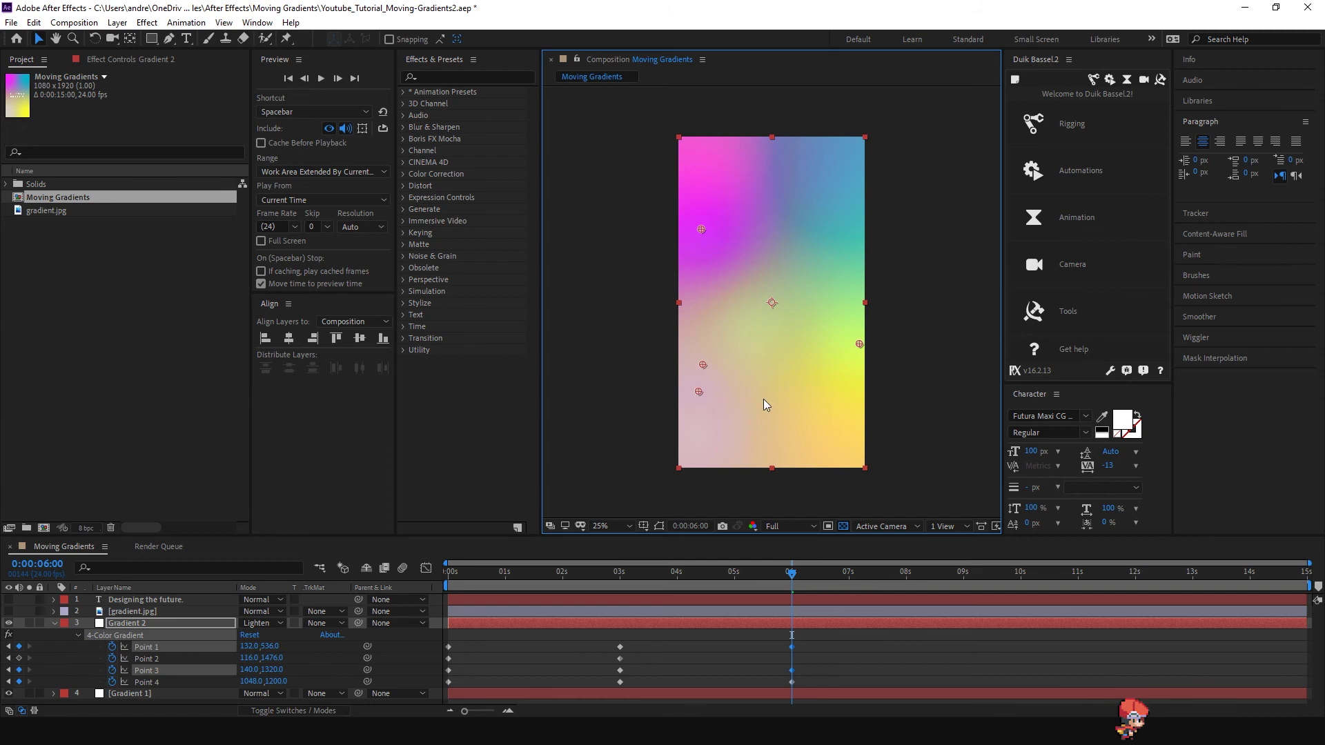
drag(764, 405, 854, 406)
click(963, 577)
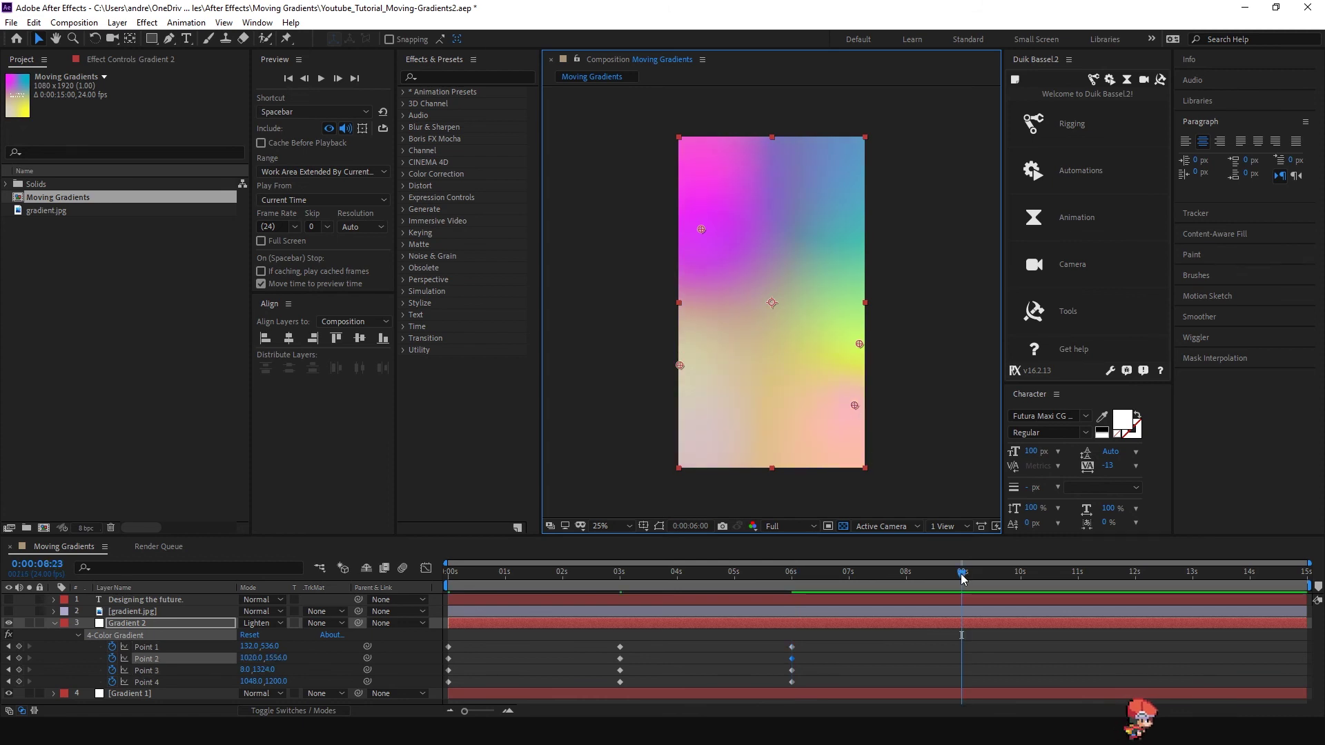
drag(701, 229, 702, 448)
drag(680, 365, 787, 449)
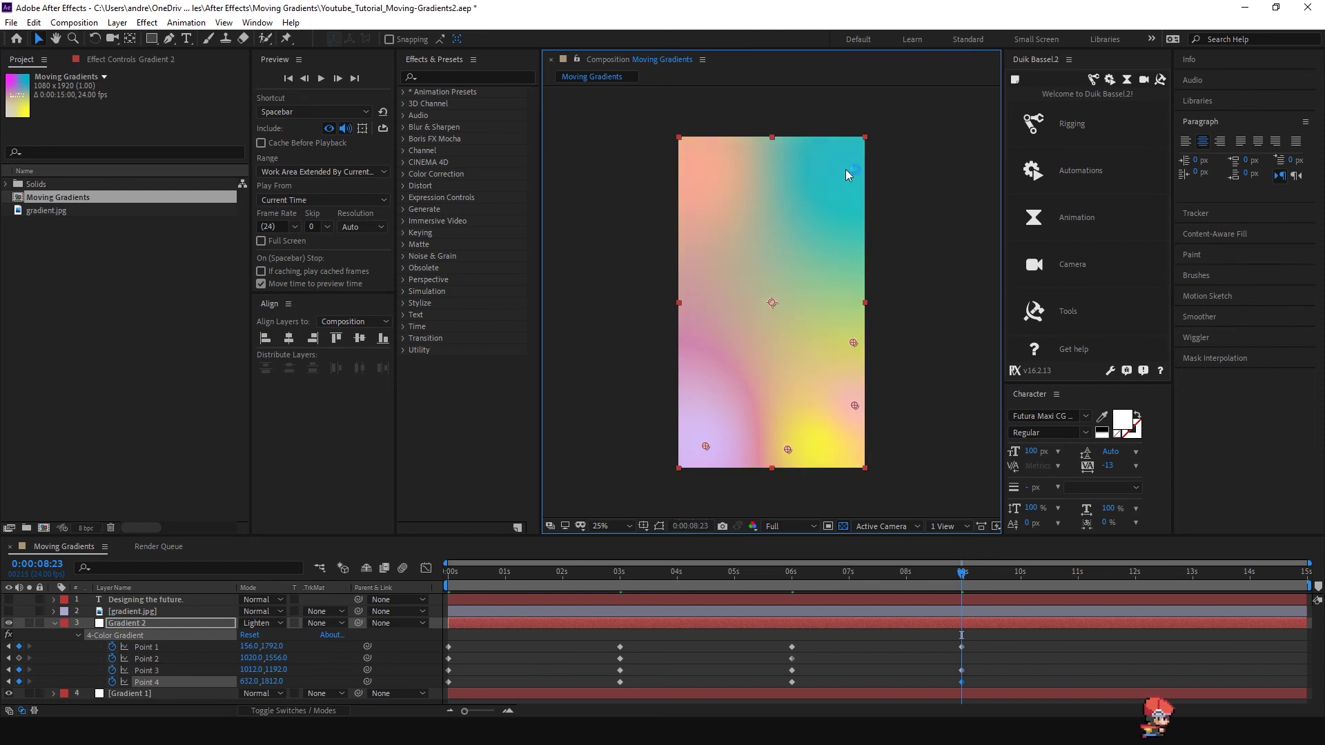
drag(848, 175, 848, 169)
drag(854, 405, 847, 397)
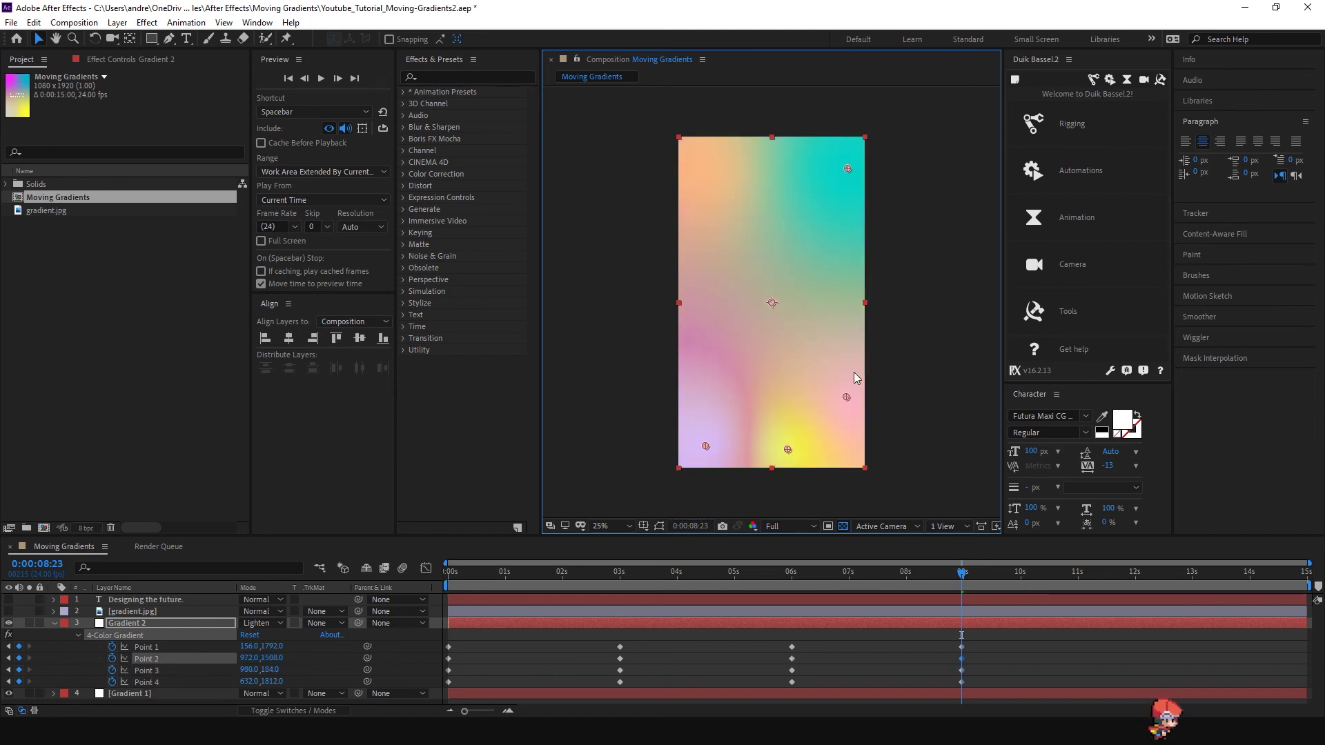
At 12:01, move Points 4, 3 and 2 to new positions.
click(1137, 572)
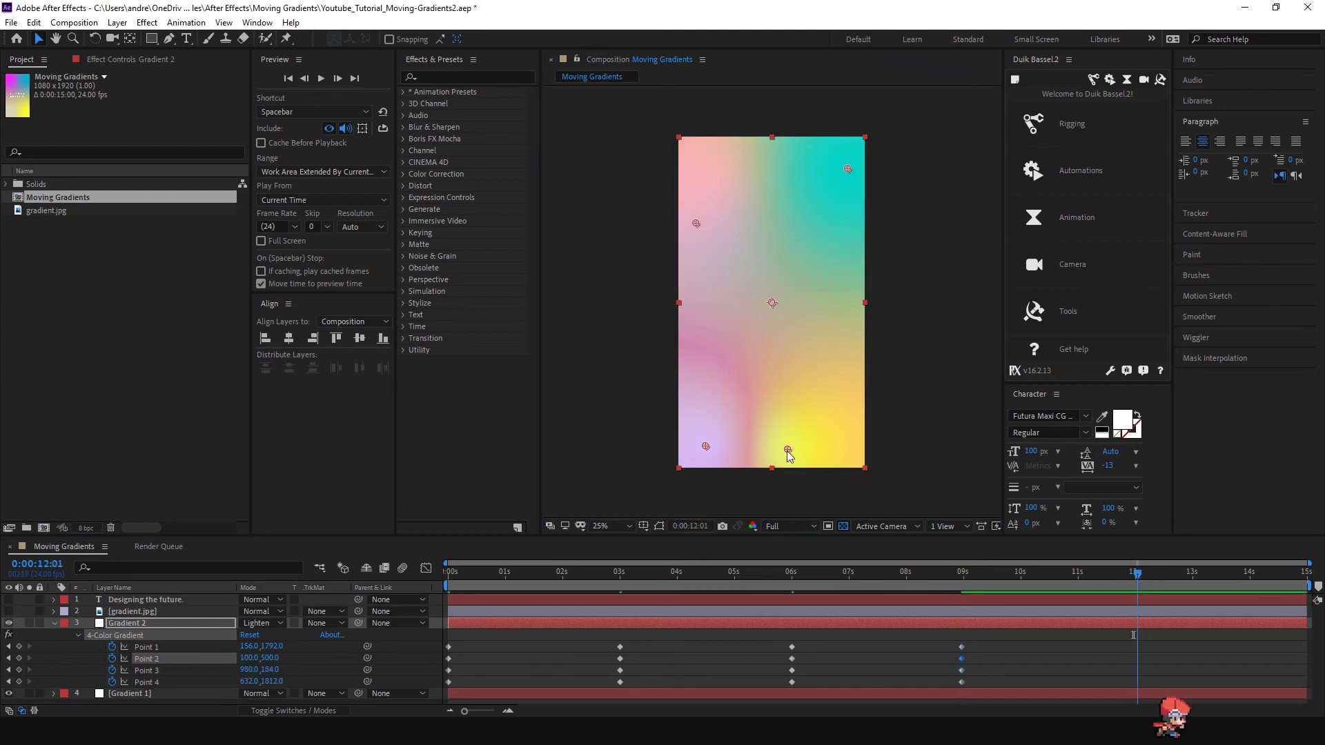
drag(788, 450, 777, 201)
drag(849, 168, 879, 397)
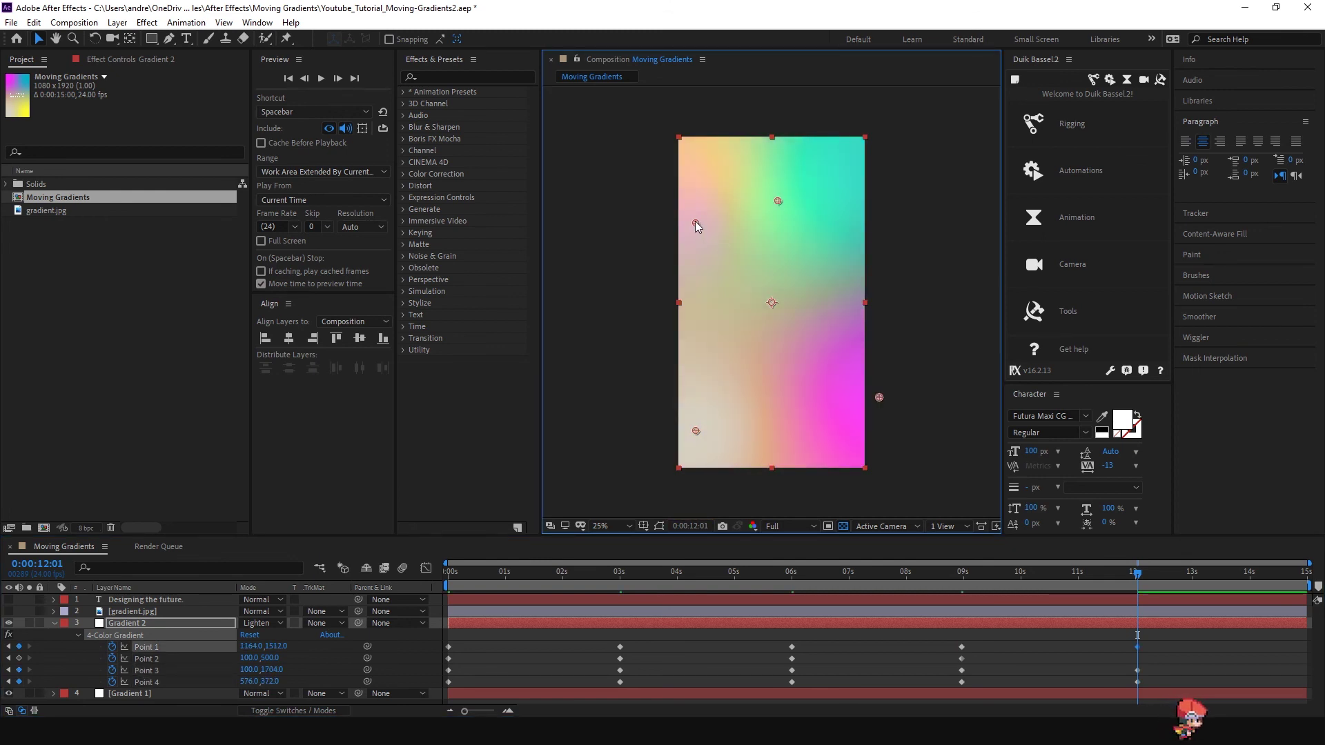
drag(695, 223, 887, 250)
Preview the animation and Alt-drag the last point keyframes so the animation ends at 10 seconds.
click(338, 117)
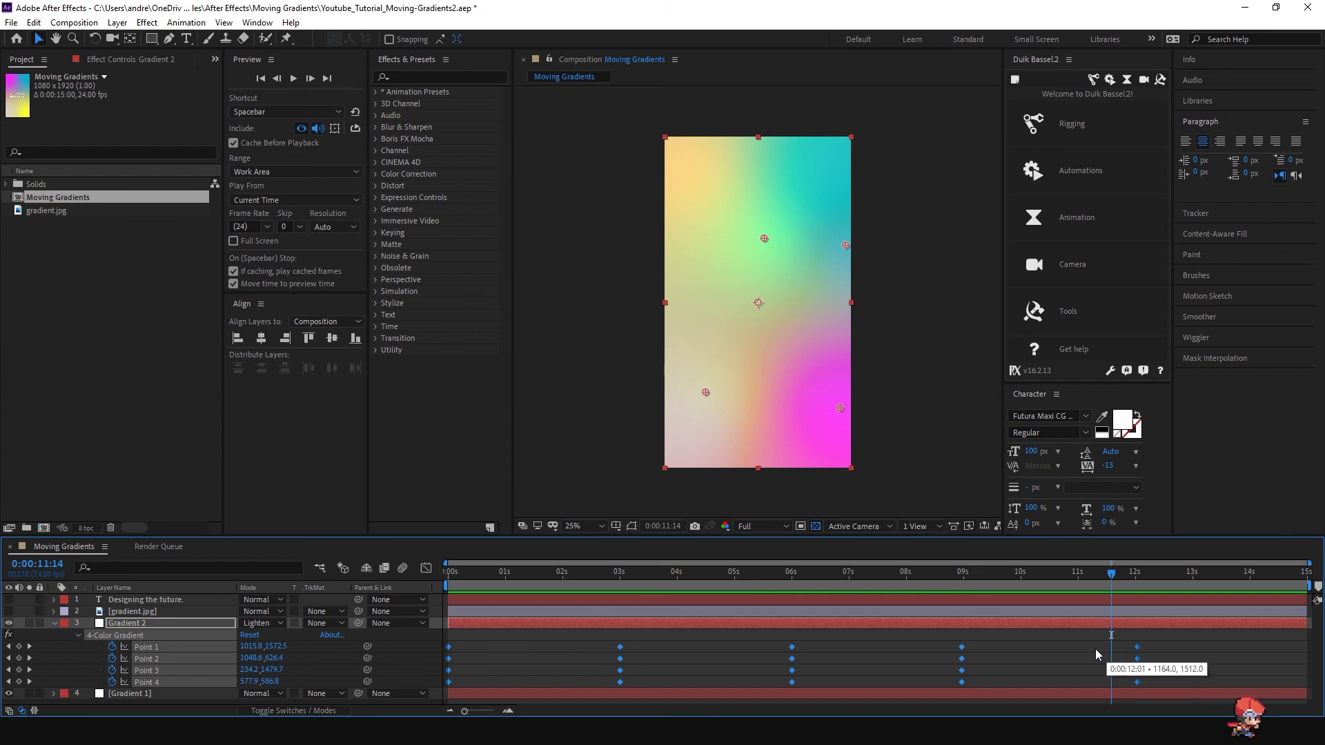
drag(1137, 647, 1073, 647)
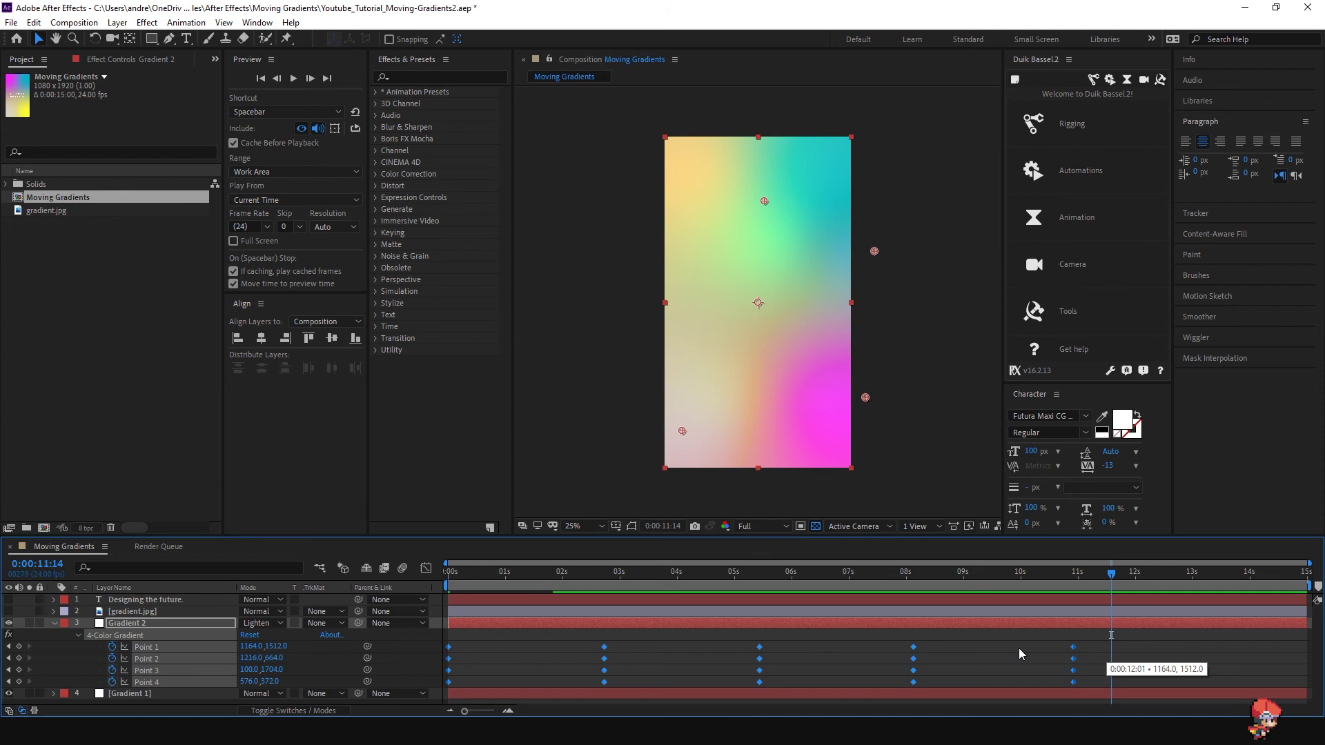
drag(1073, 647, 1019, 648)
Return the current time to the start of the composition.
key(Home)
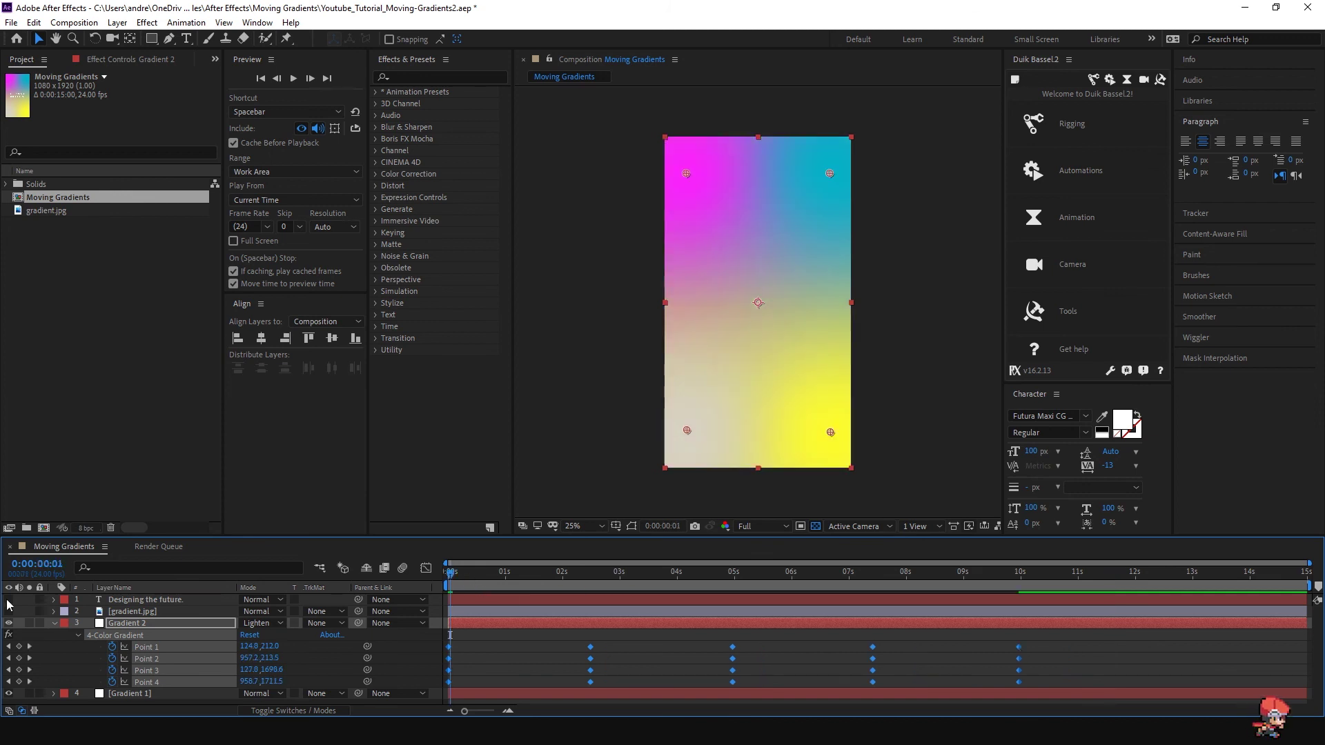